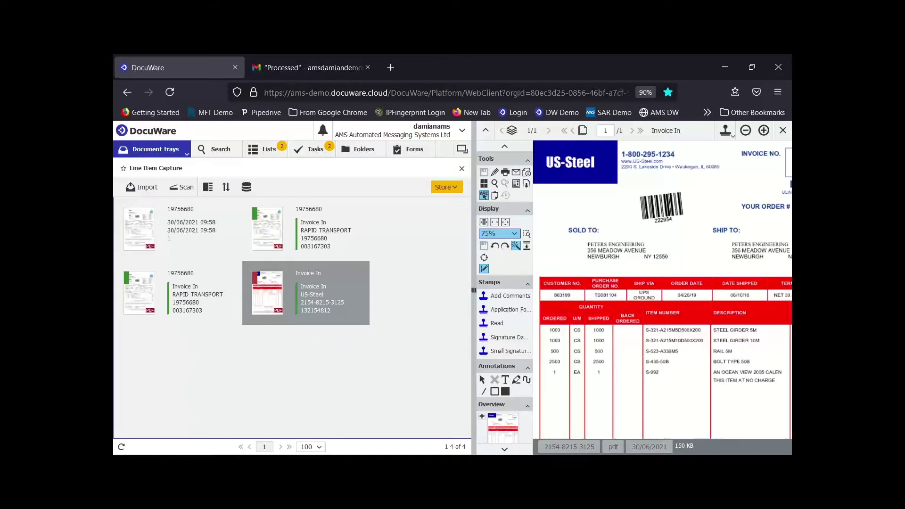
Drop down the Document trays list, then switch to Gmail's Processed label with its two invoice emails.
click(187, 155)
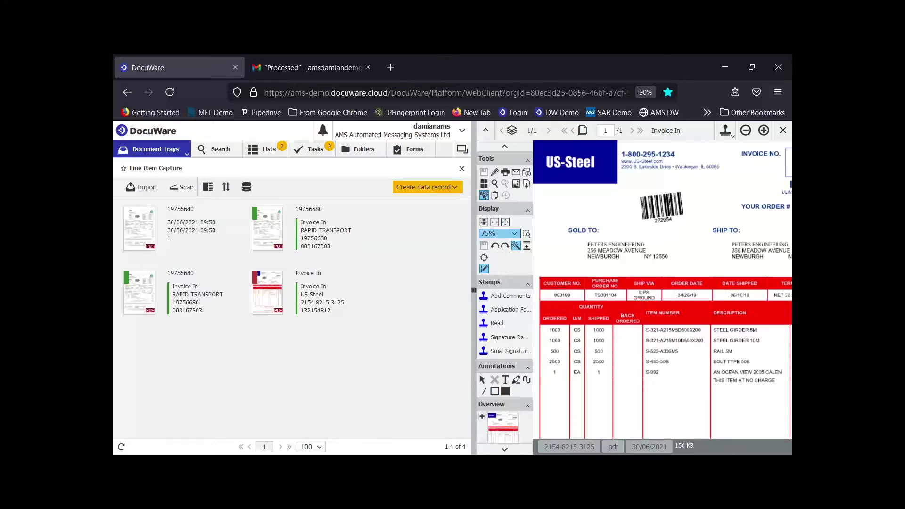
click(287, 69)
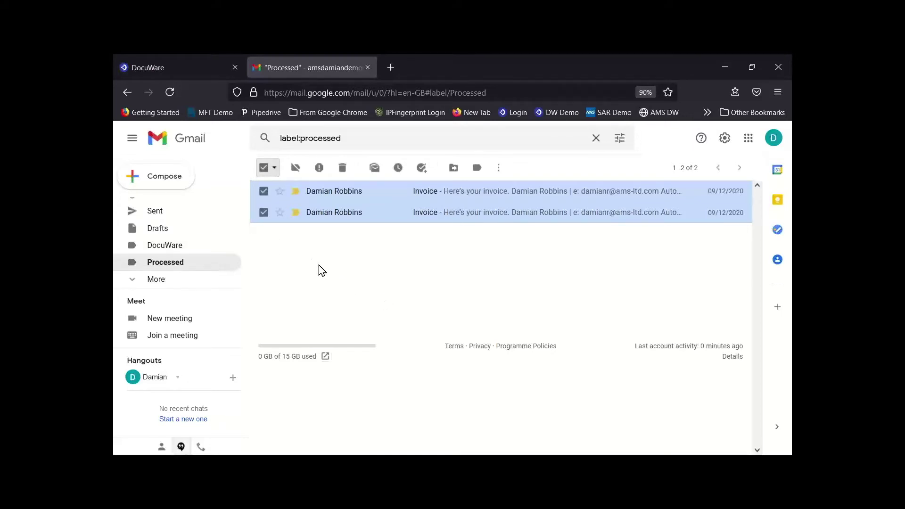
Review the first invoice email, then return to the Processed email list.
click(401, 194)
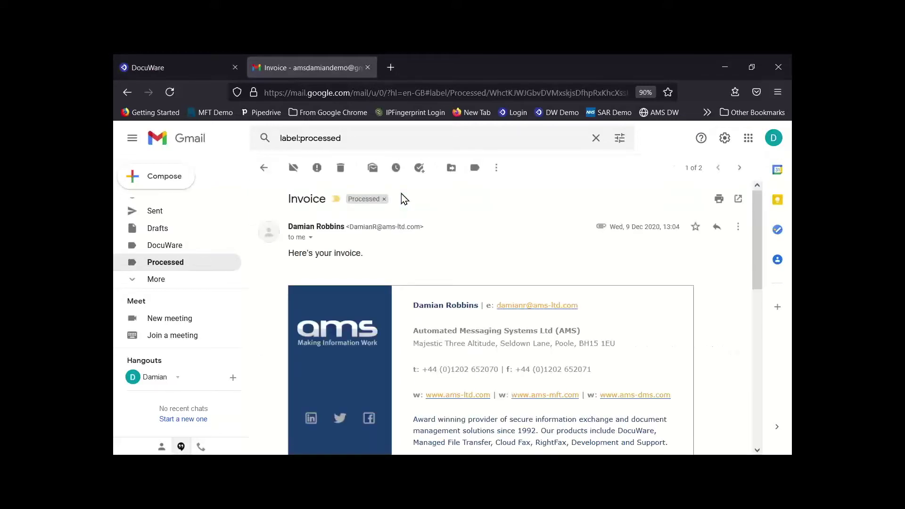
scroll(463, 291, down, 10)
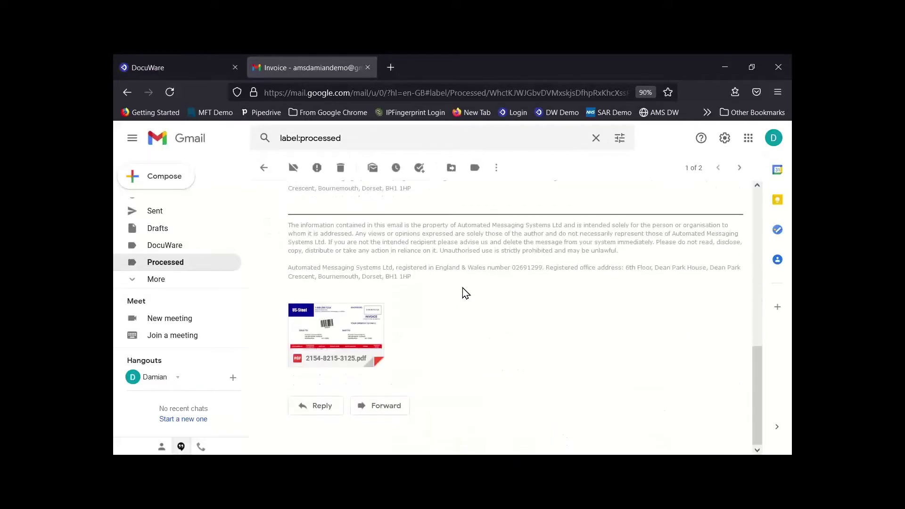
scroll(362, 222, up, 10)
click(263, 167)
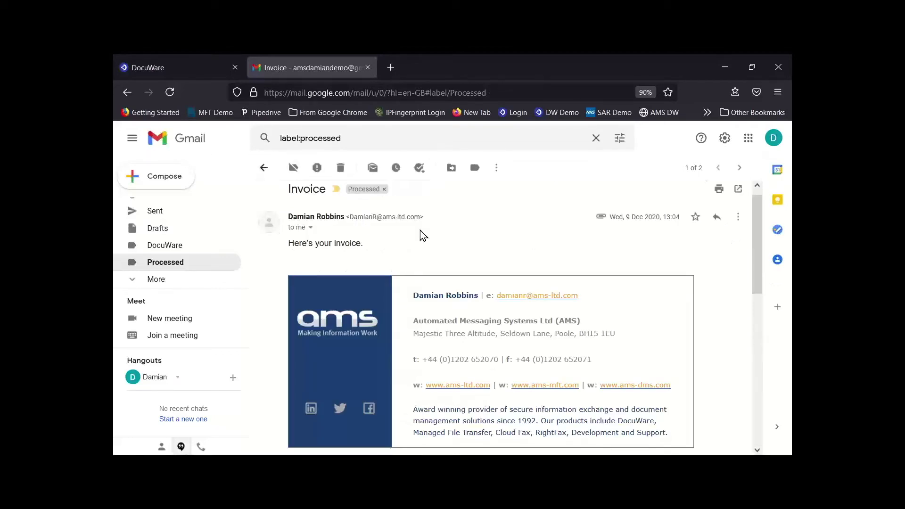
Move both invoice emails to the DocuWare label, view that label, then switch to Outlook.
click(454, 168)
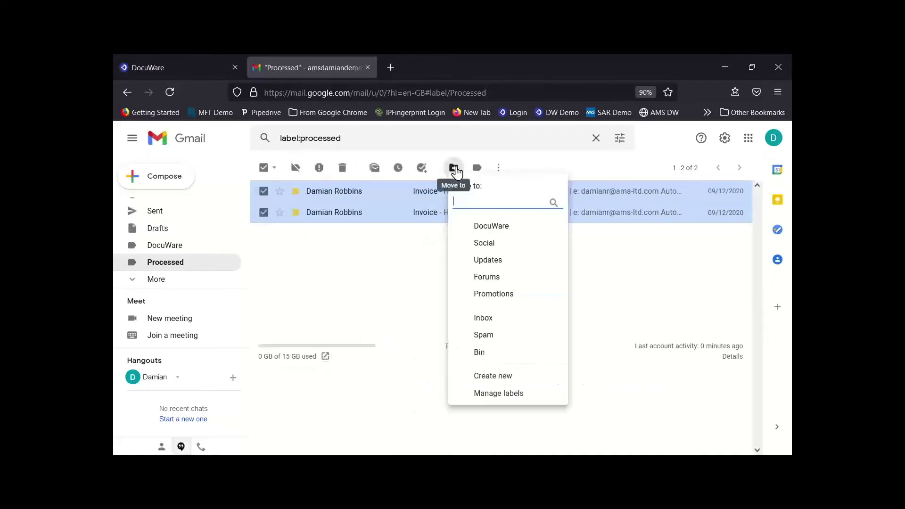
click(492, 226)
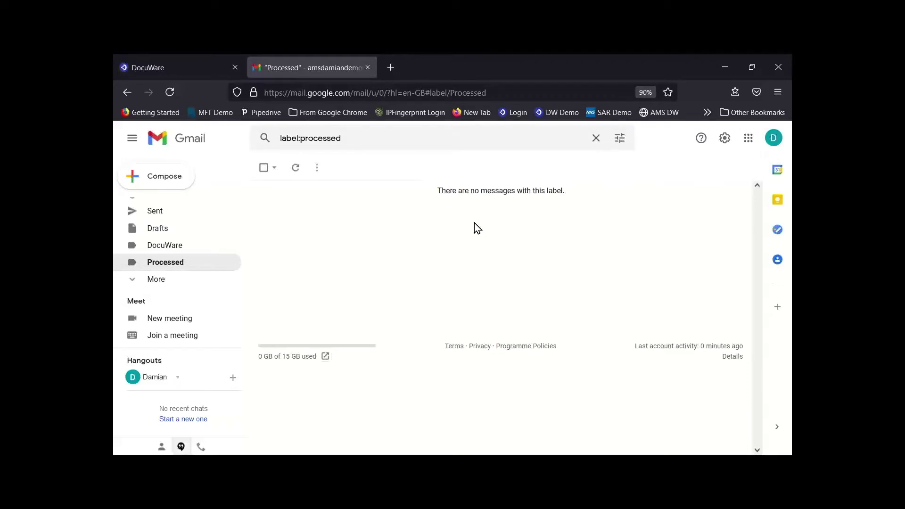
click(156, 247)
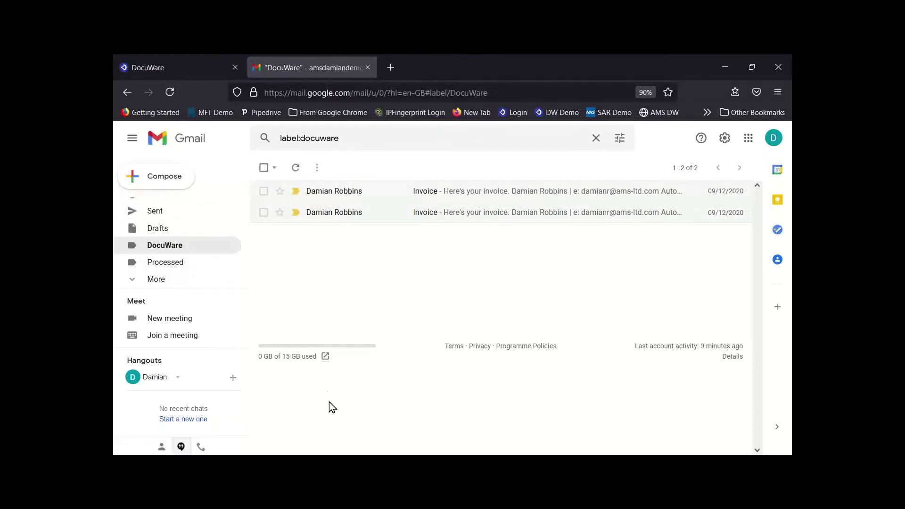
key(alt+Tab)
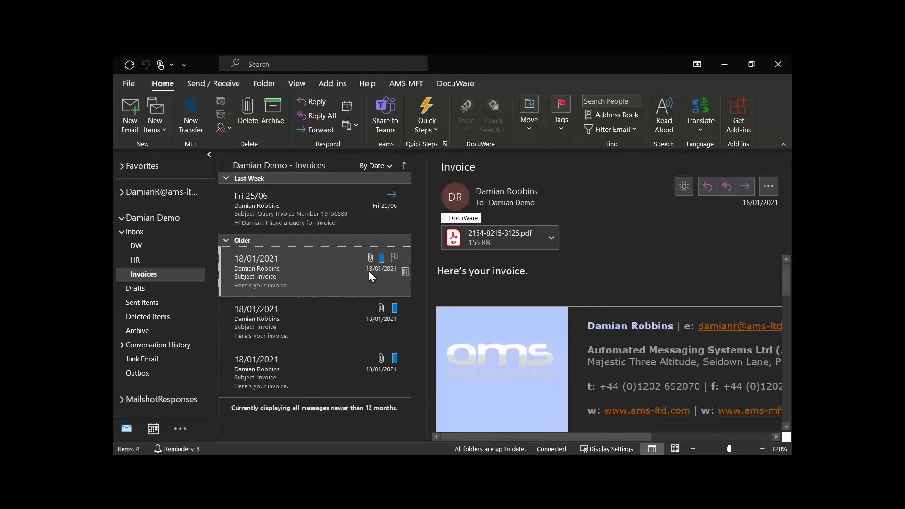
Check the PDF attachment's actions, then show the DocuWare add-in's store and search tools.
right_click(502, 236)
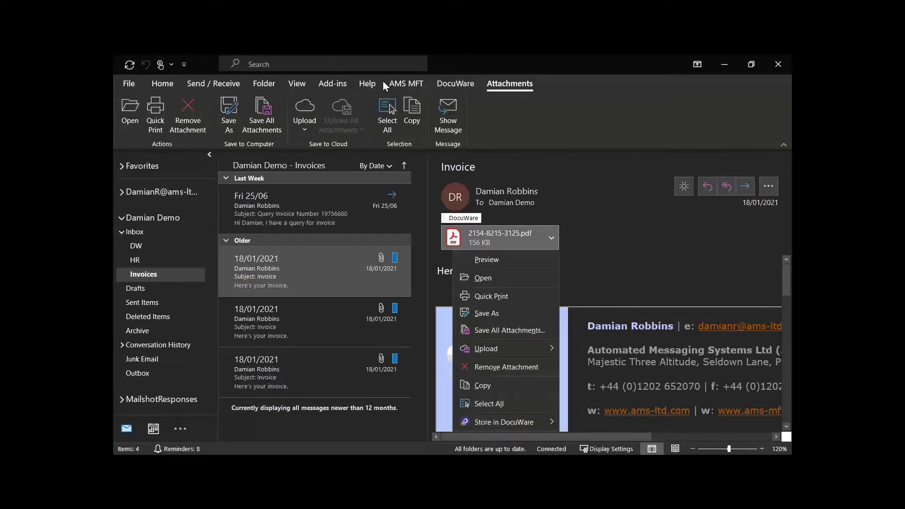
click(461, 84)
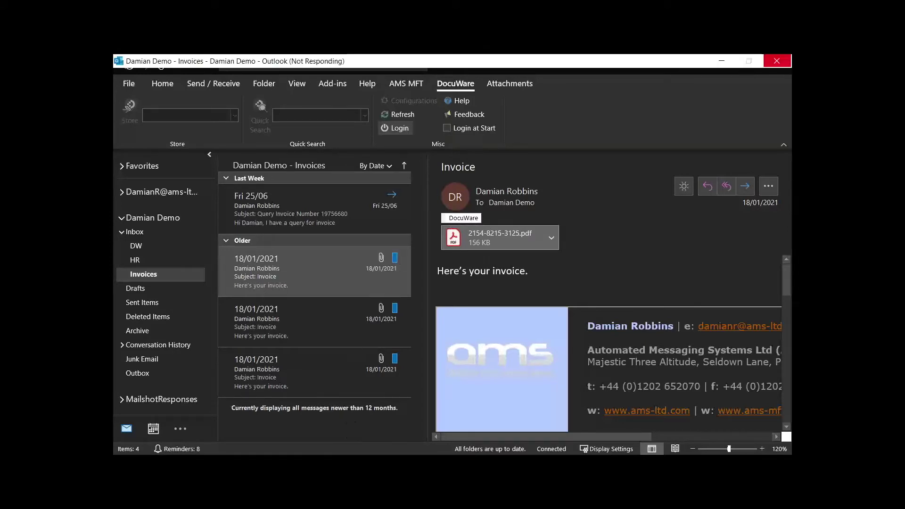
Bring the Invoice Capture and Invoices File Explorer windows forward.
click(269, 410)
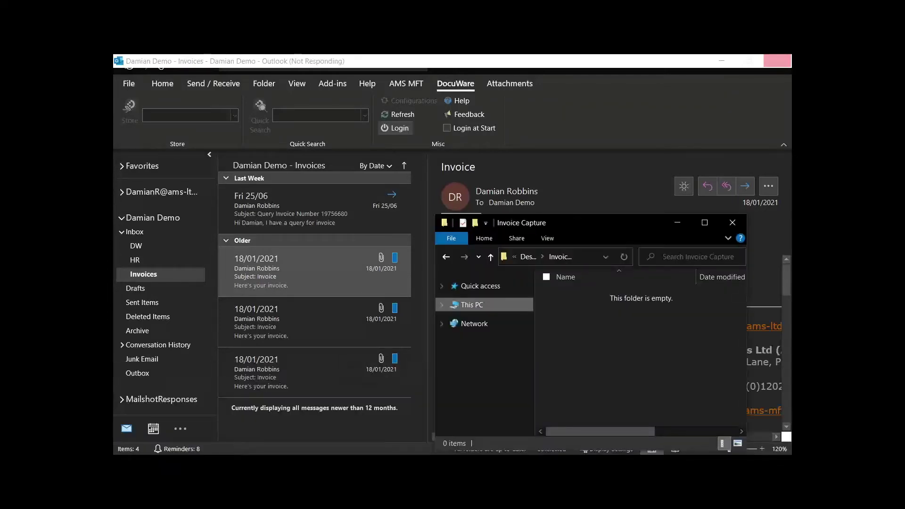
click(303, 410)
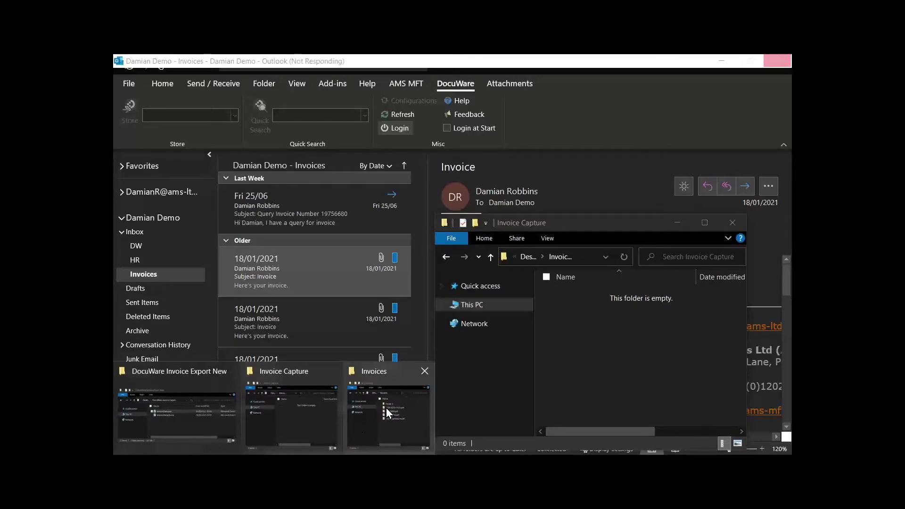
click(372, 401)
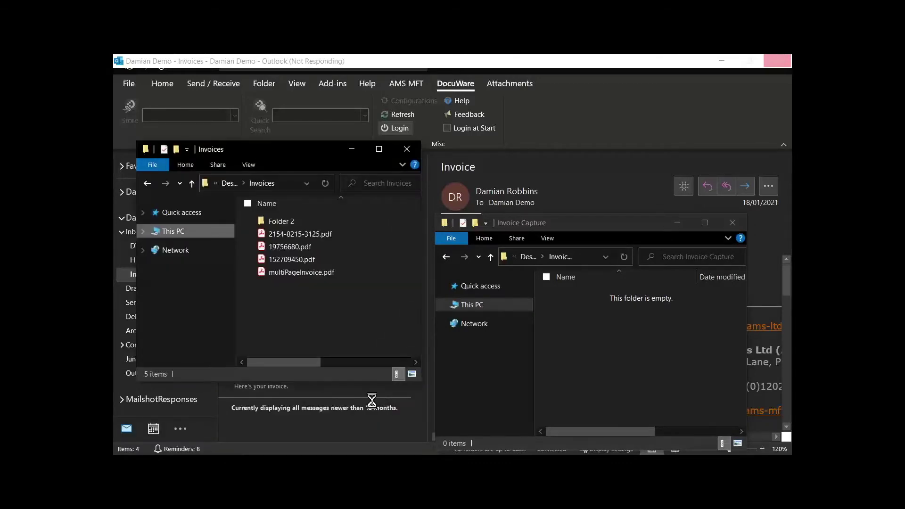
Review multiPageInvoice.pdf's pages, then copy it into the Invoice Capture folder.
click(351, 277)
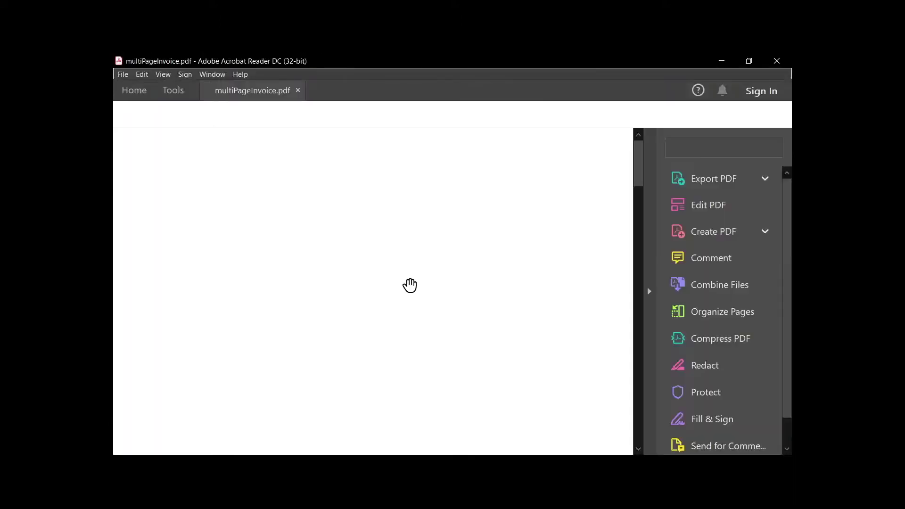
scroll(455, 243, down, 10)
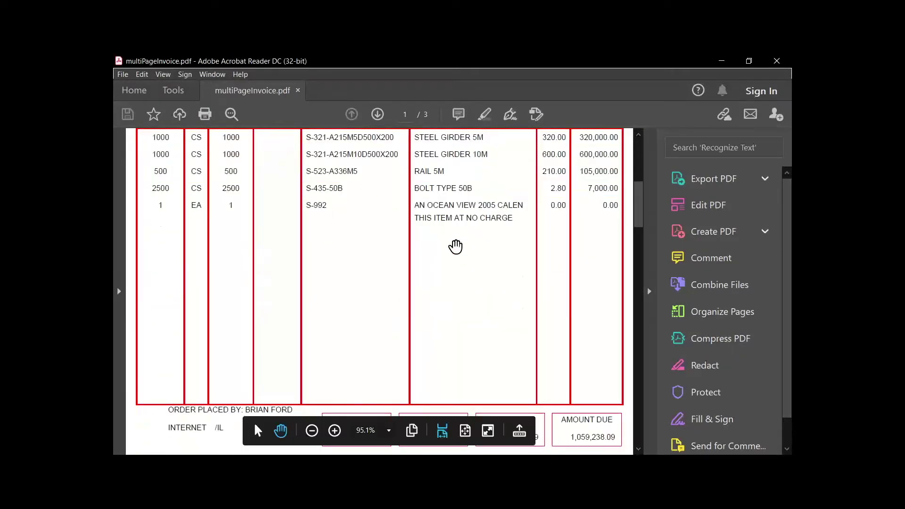
scroll(455, 242, down, 15)
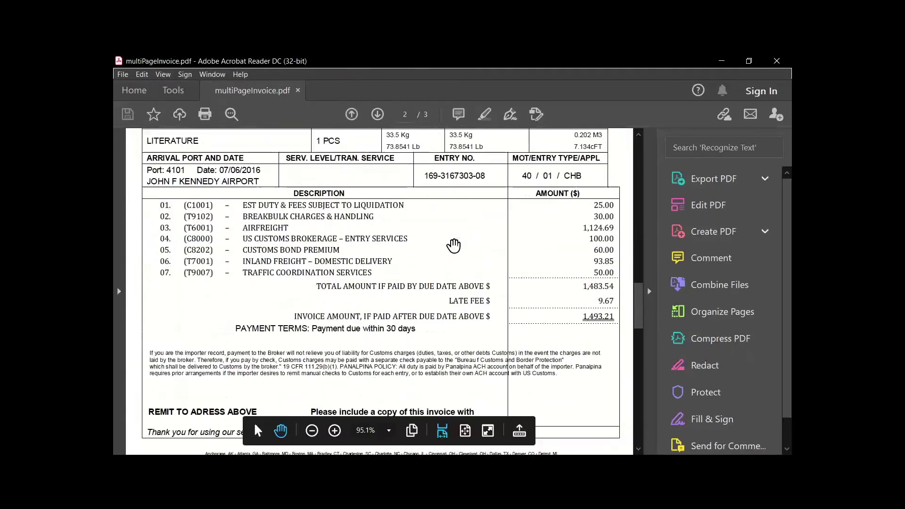
click(785, 64)
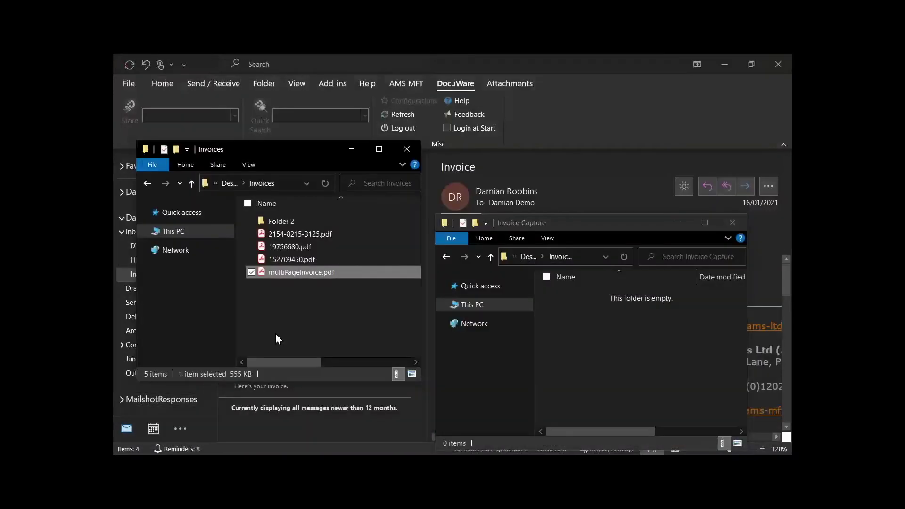
drag(293, 273, 584, 359)
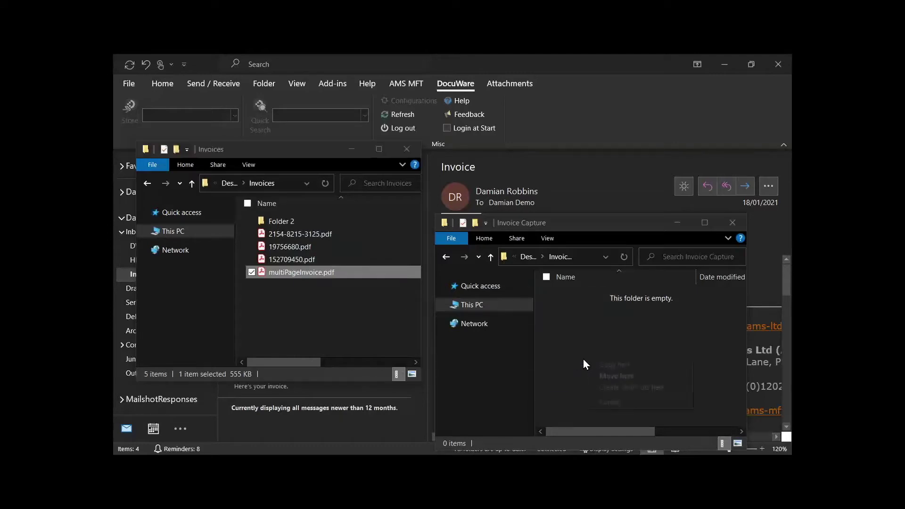
click(594, 363)
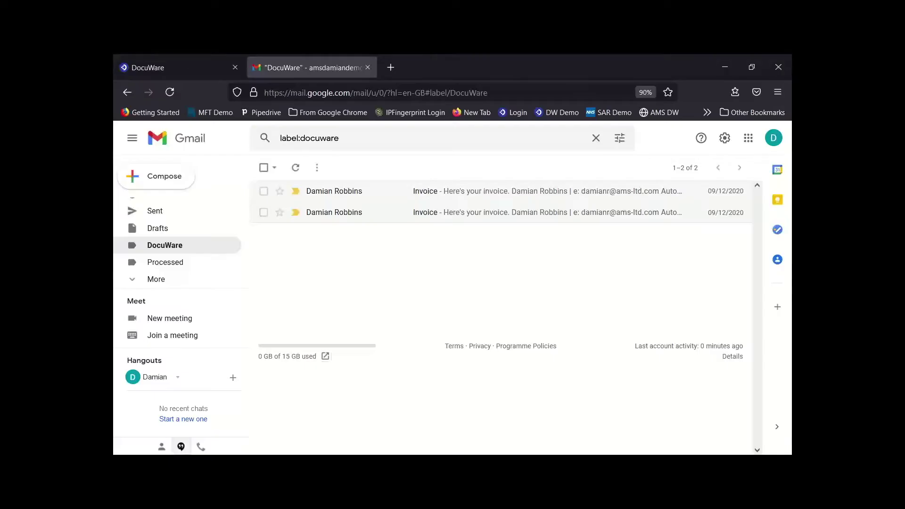
Switch to the DocuWare tab showing seven tray documents, including multiPageInvoice_1, _2 and _3.
click(181, 61)
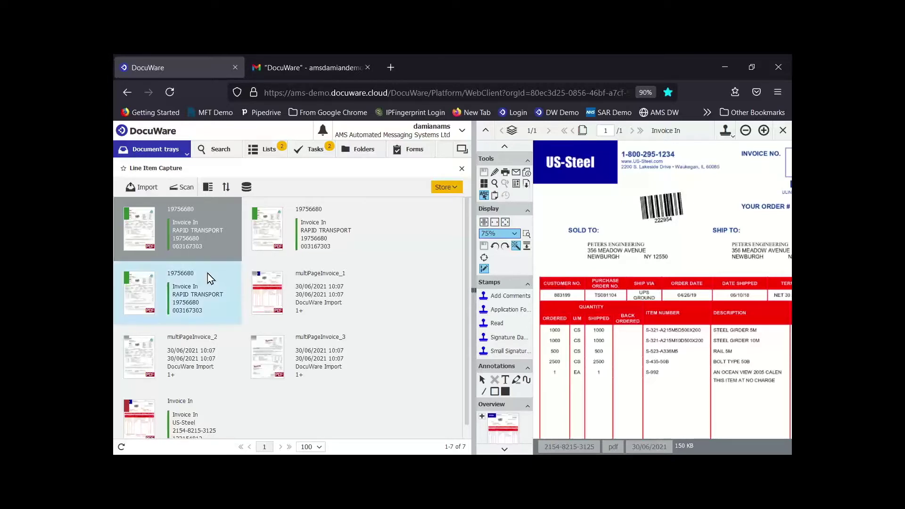
Wait for Intelligent Indexing to file multiPageInvoice_1 as US-Steel and _2 as RAPID TRANSPORT Invoice In.
scroll(207, 273, down, 1)
scroll(193, 264, up, 1)
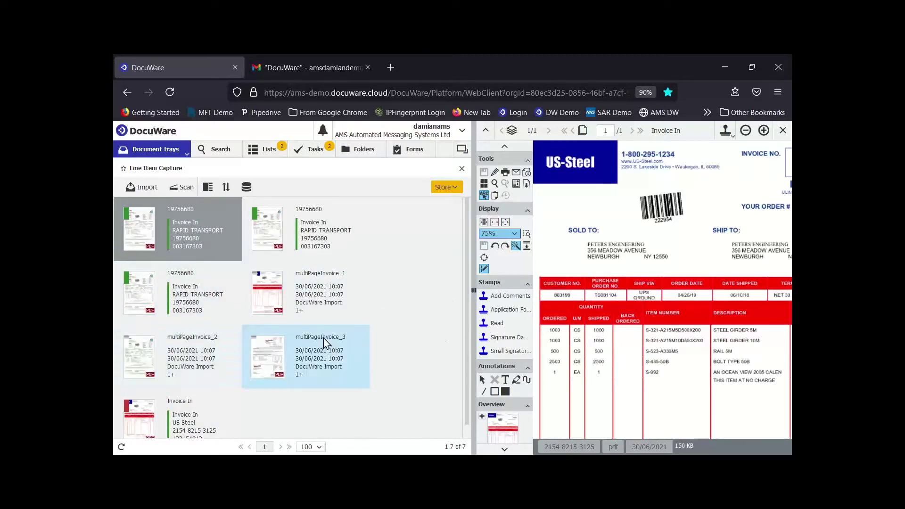
mouse_move(257, 281)
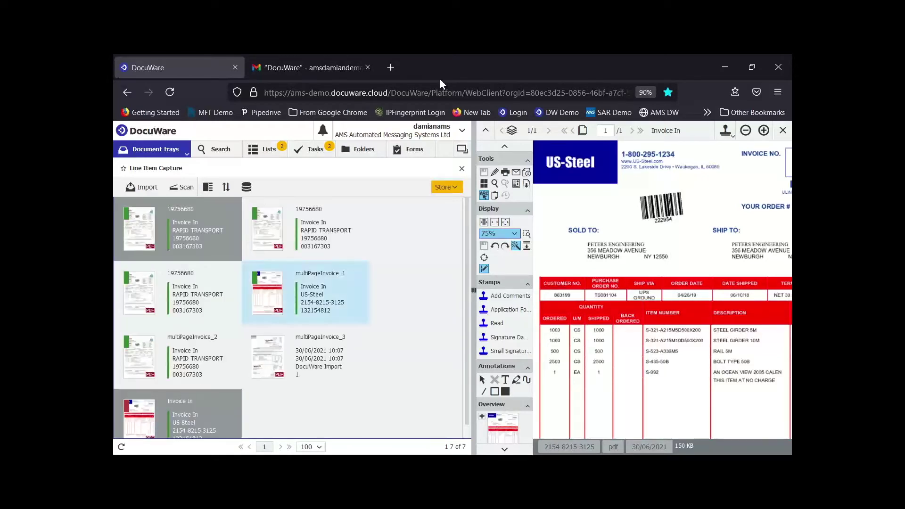
Open the Finance store dialog and compare Company and Invoice Number against the invoice preview.
click(444, 188)
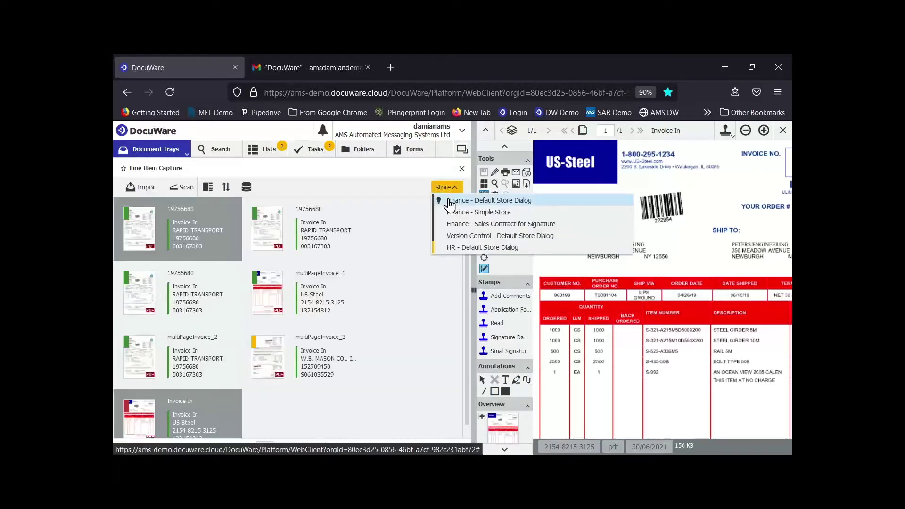
click(449, 202)
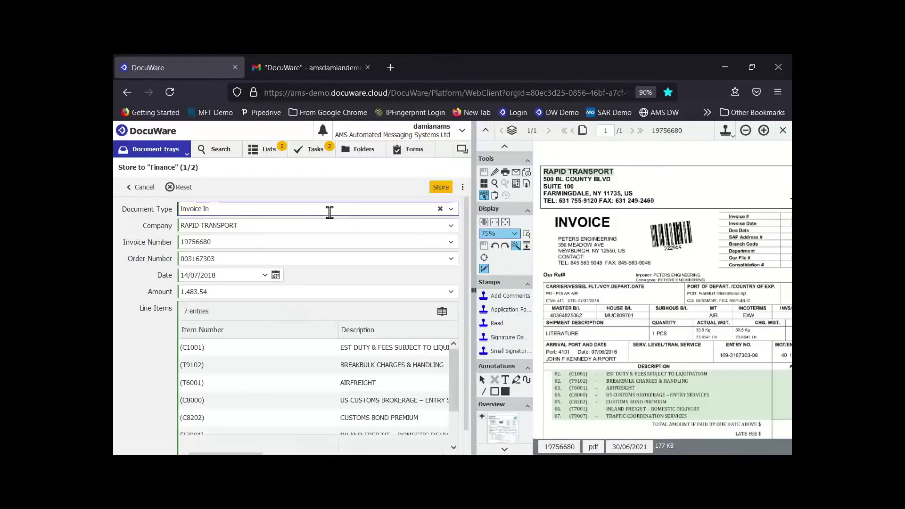
click(280, 227)
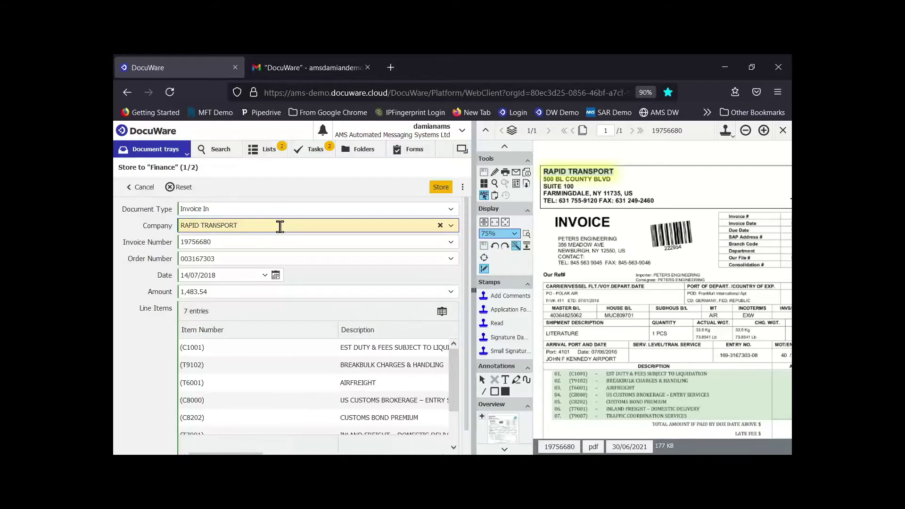
click(261, 242)
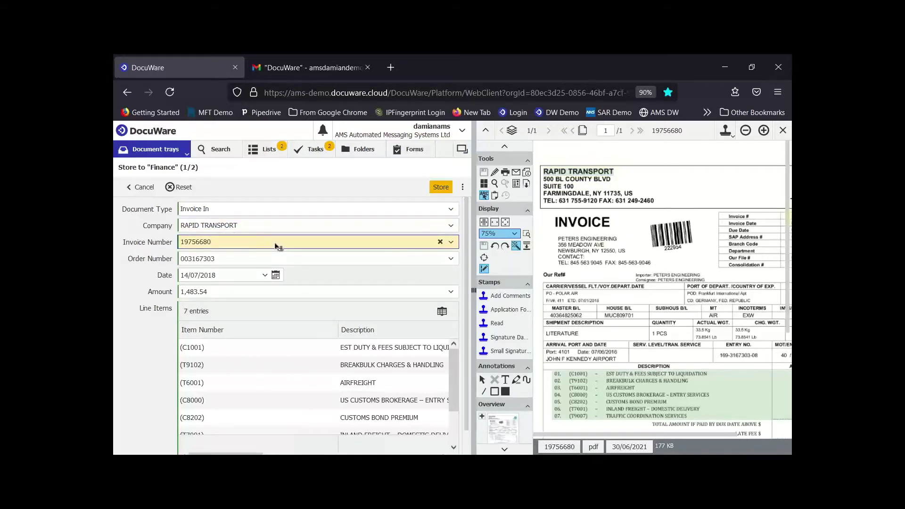
click(745, 130)
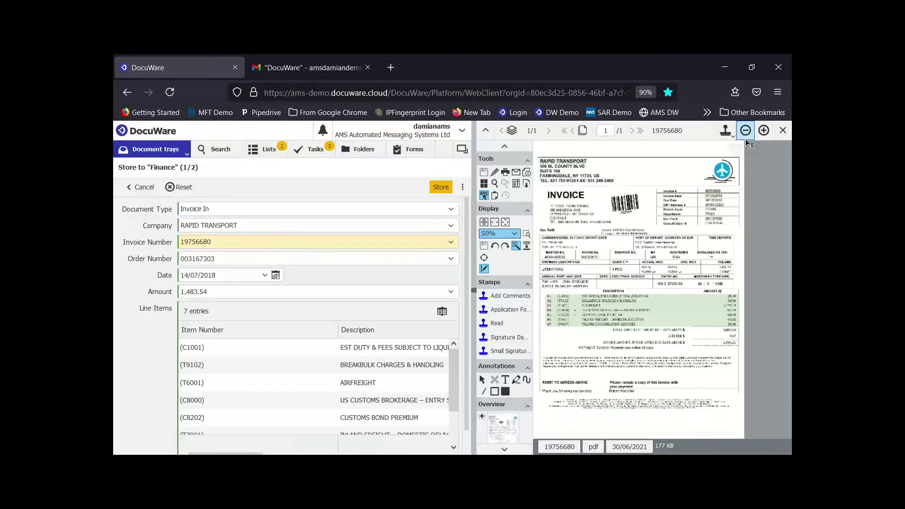
click(763, 131)
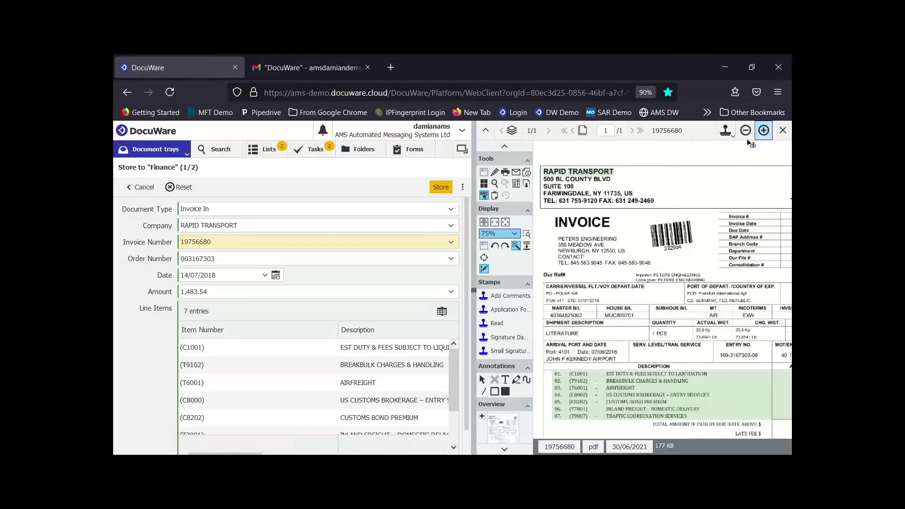
click(486, 130)
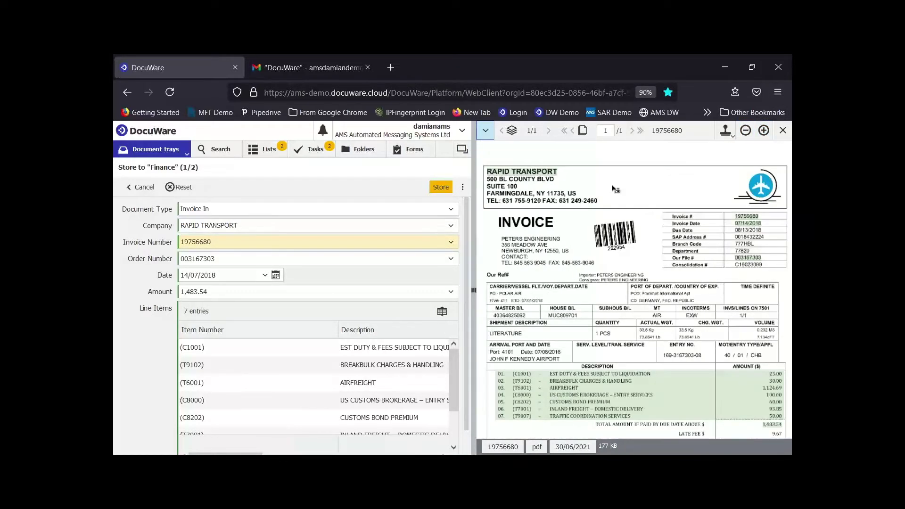
Verify order number 003167303 and re-capture invoice number 19756680 from the invoice.
click(255, 241)
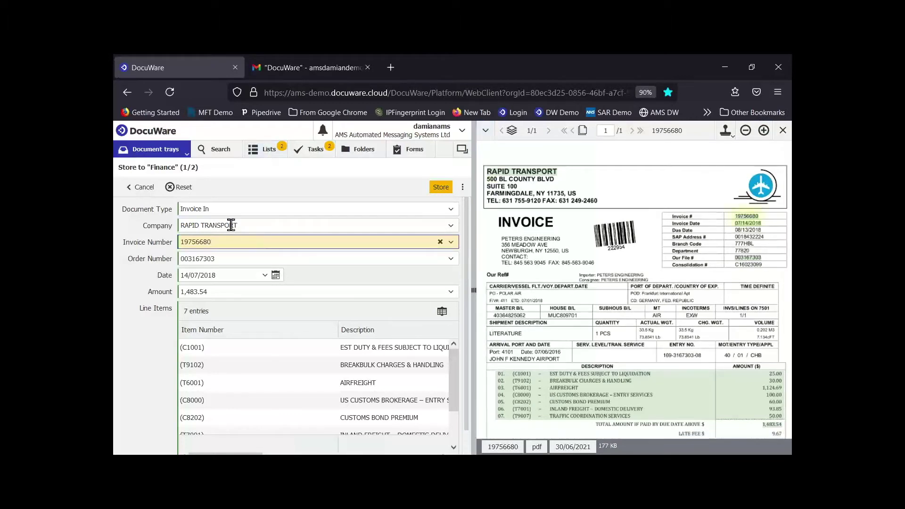
click(234, 258)
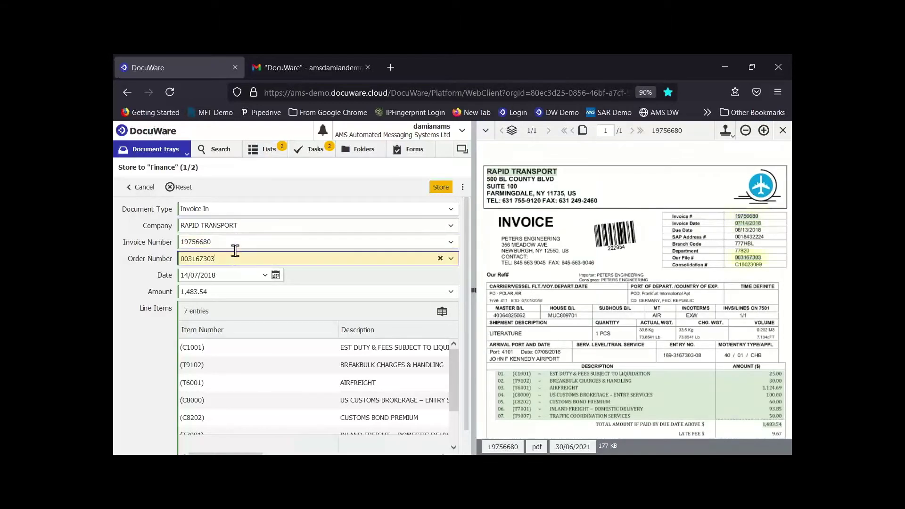
click(233, 239)
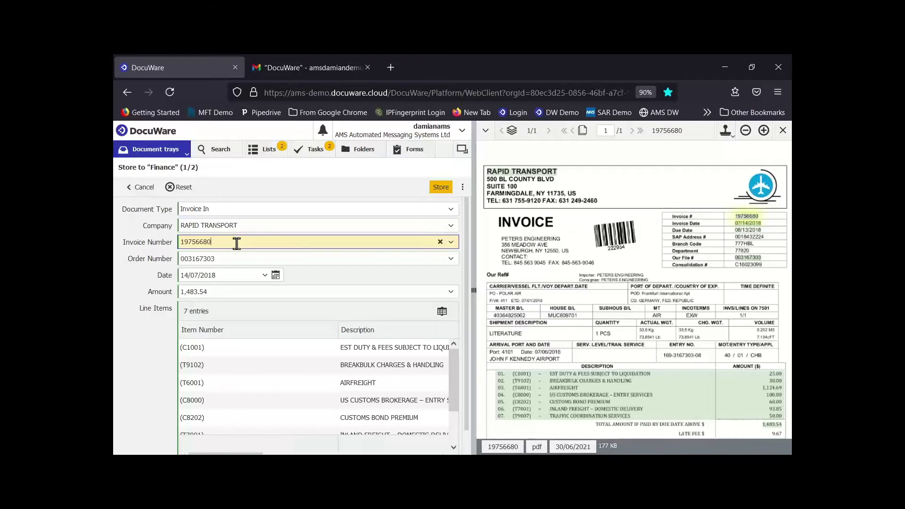
drag(237, 243, 166, 242)
key(BackSpace)
click(371, 244)
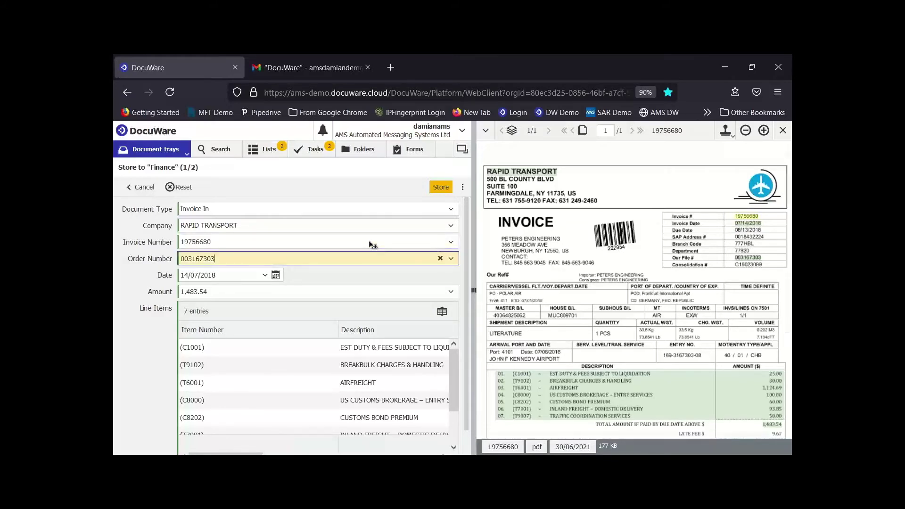
click(219, 242)
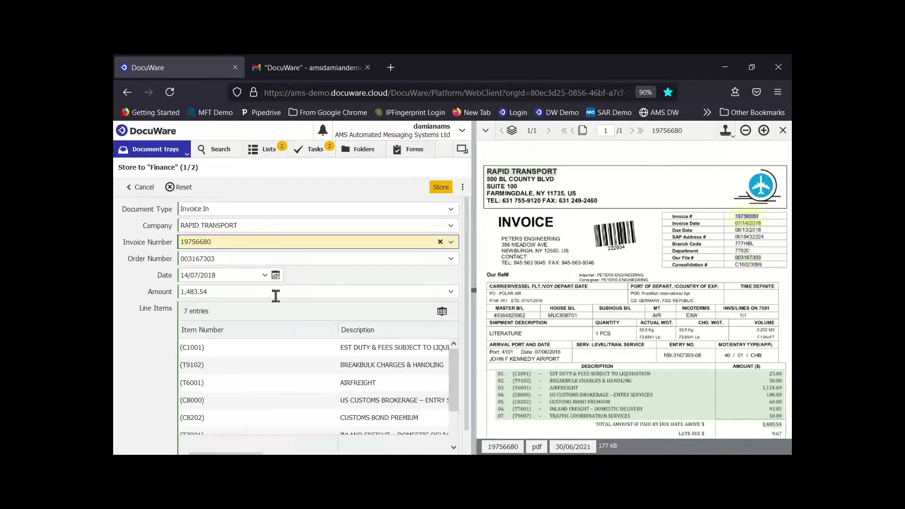
Edit the item numbers of the T9102 and C8000 line items.
click(281, 368)
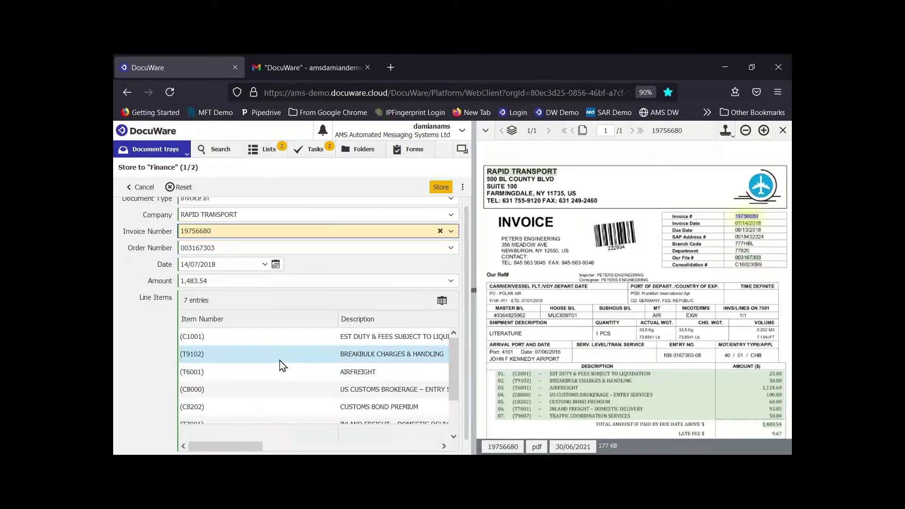
click(280, 353)
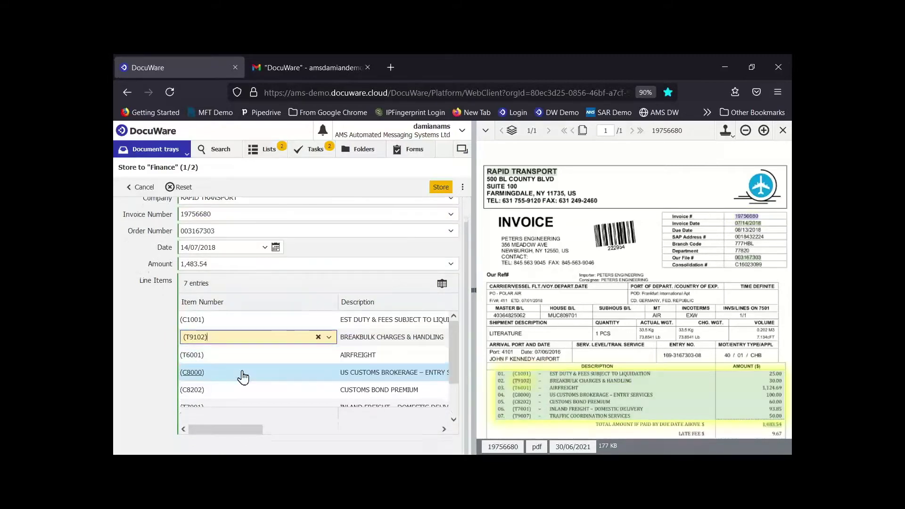
scroll(280, 358, down, 2)
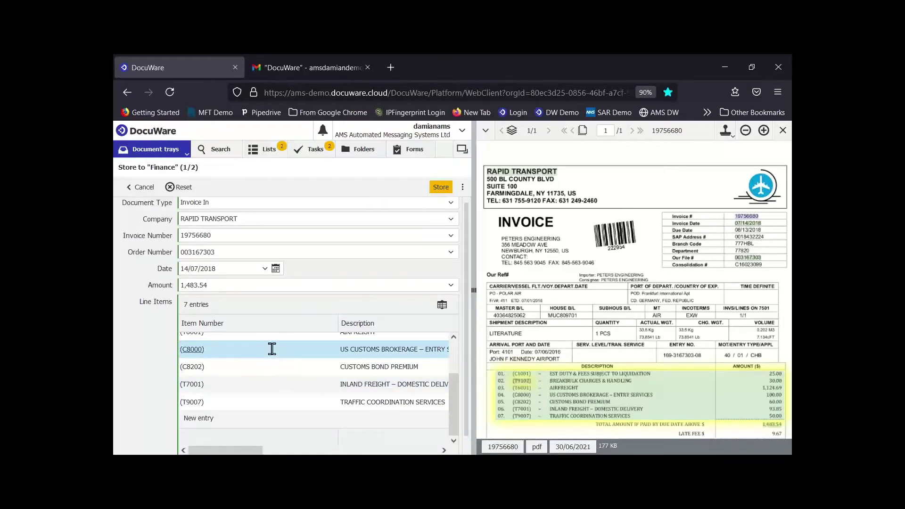
click(273, 354)
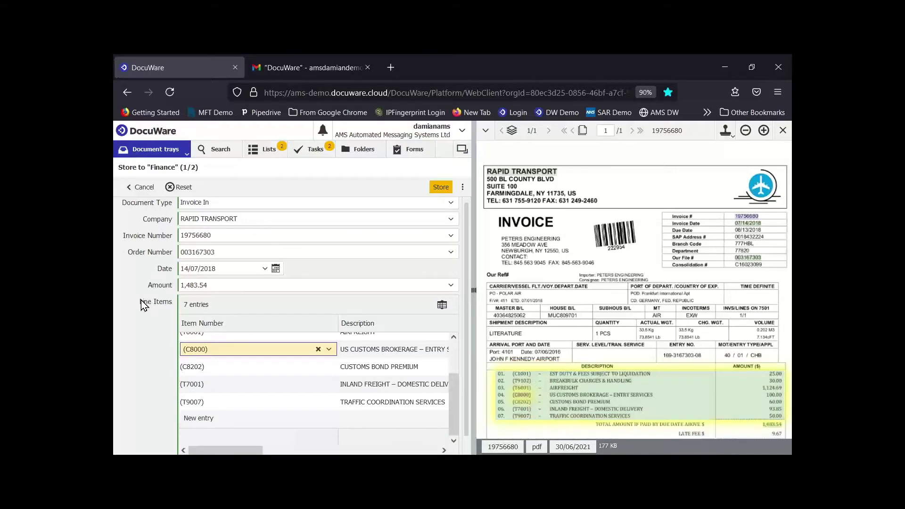
click(194, 278)
scroll(274, 288, down, 1)
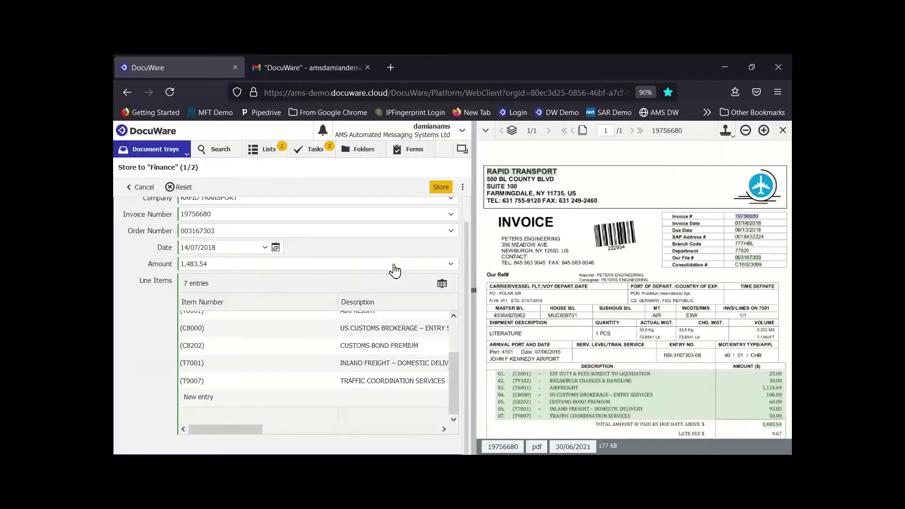
Review all seven line items in the expanded table view, then close it.
click(442, 286)
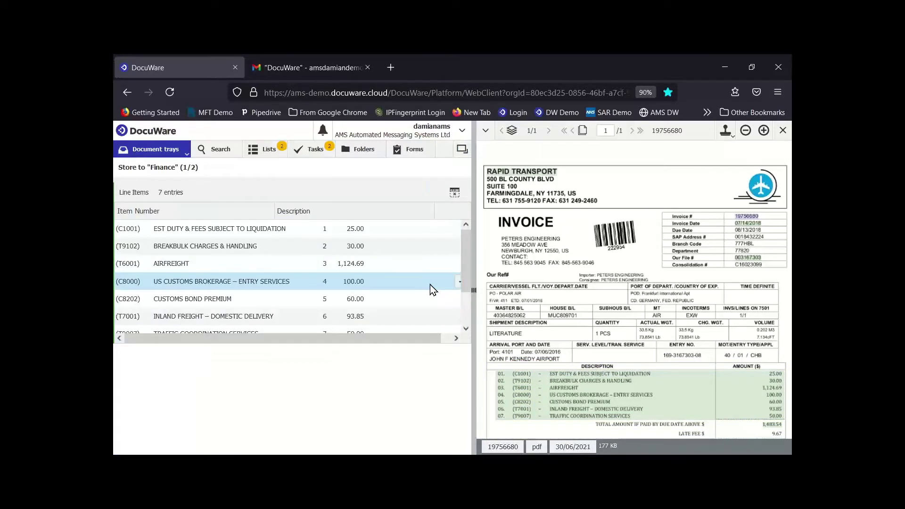
drag(228, 451, 408, 451)
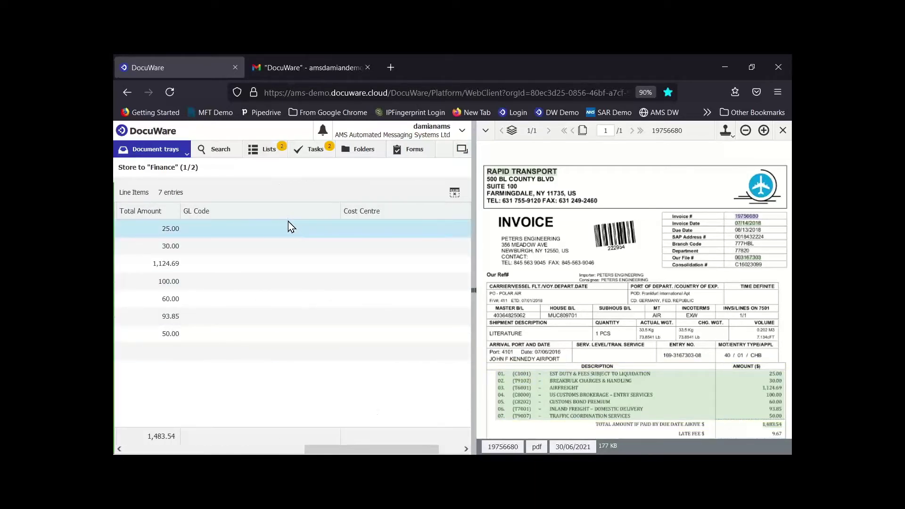
click(454, 193)
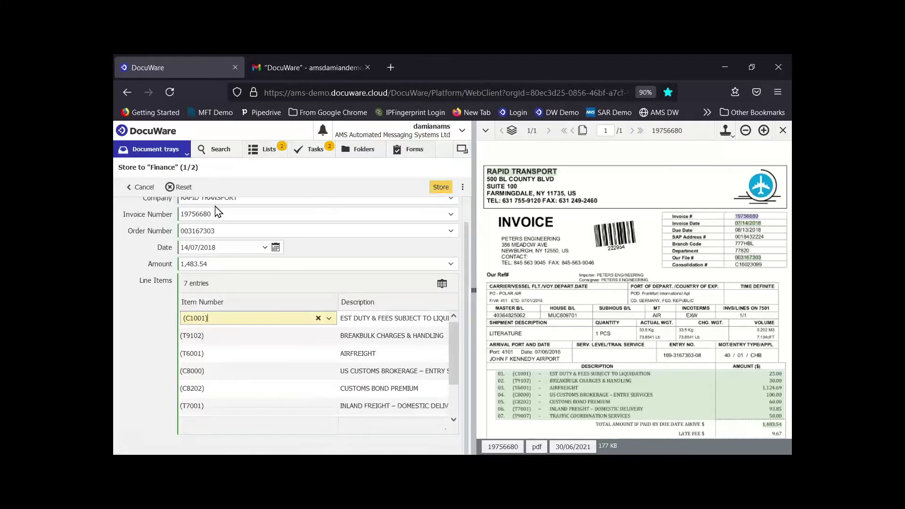
Store the Rapid Transport invoice, check and store the US-Steel invoice, then switch to Outlook.
click(442, 188)
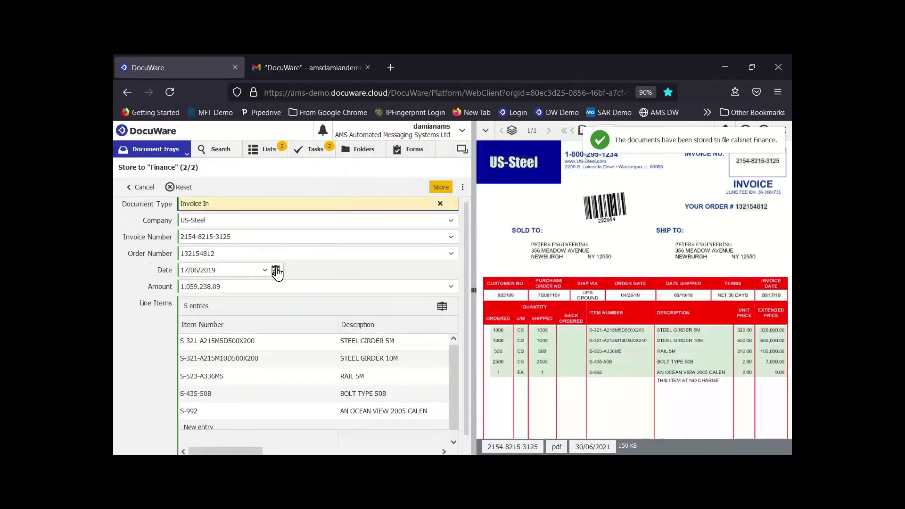
click(266, 230)
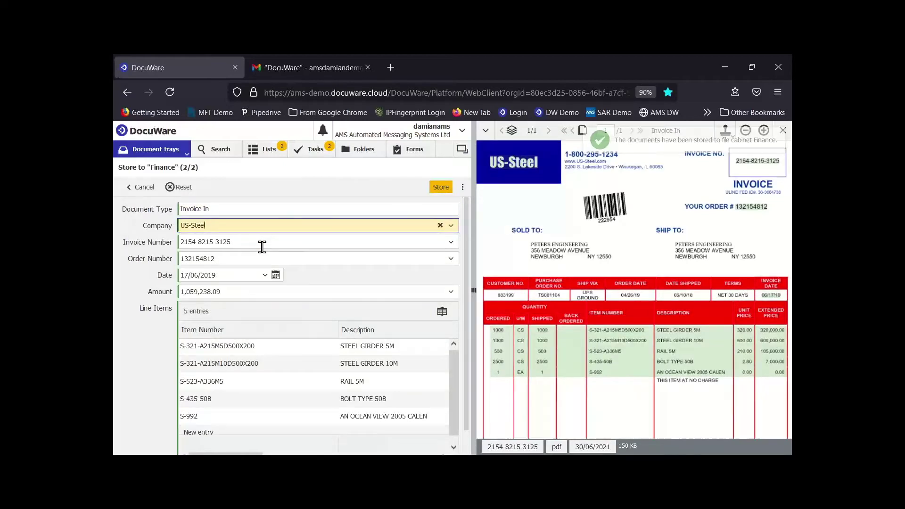
click(263, 244)
scroll(650, 311, down, 3)
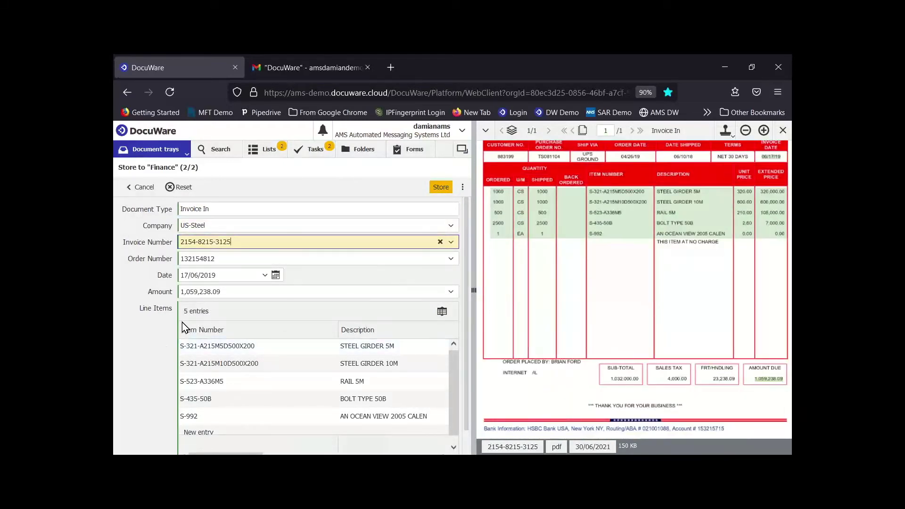
click(441, 187)
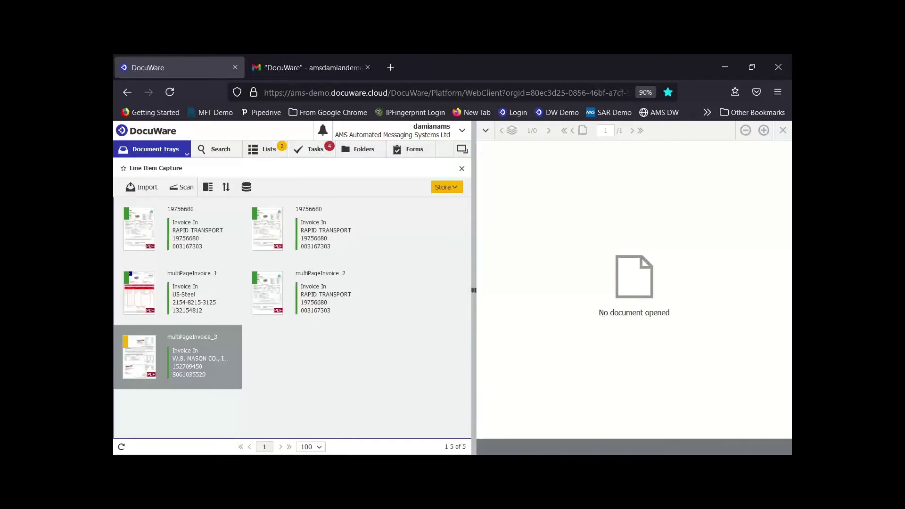
key(alt+Tab)
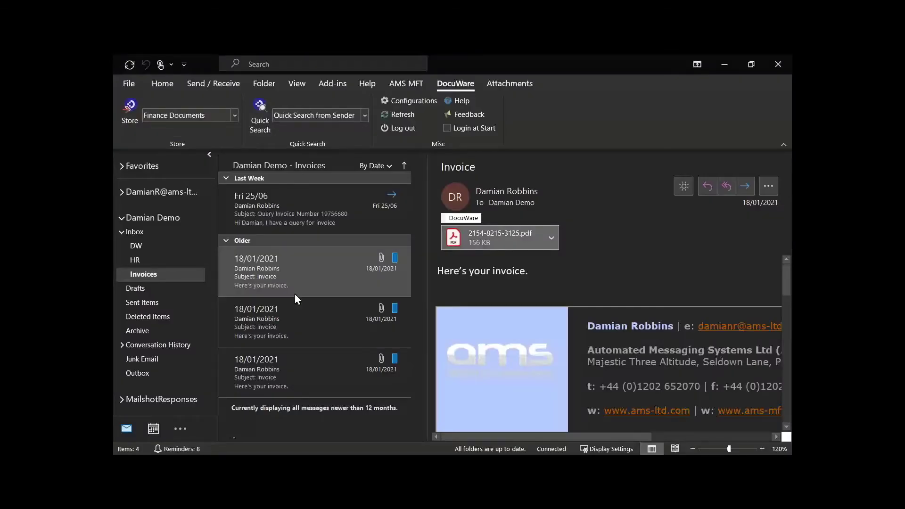
Open the Fri 25/06 'Query Invoice Number 19756680' email and select the number 19756680.
click(160, 86)
click(294, 202)
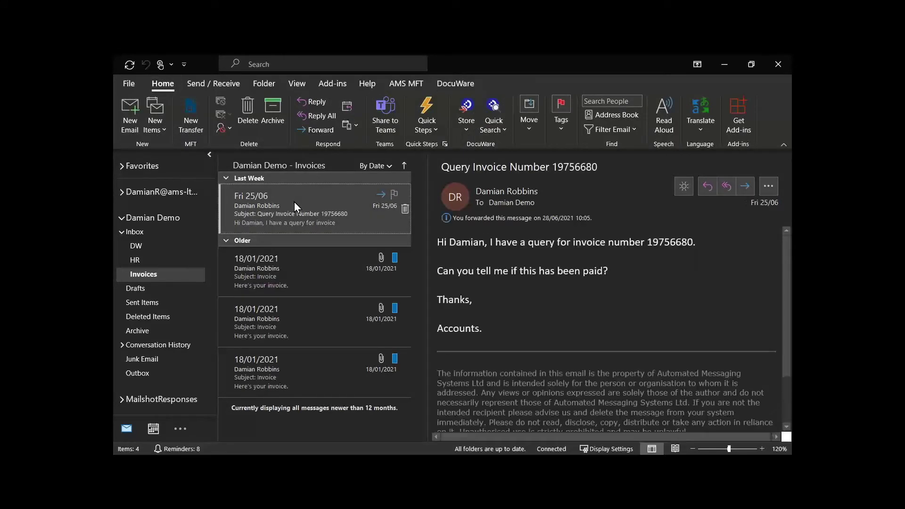
drag(648, 243, 693, 243)
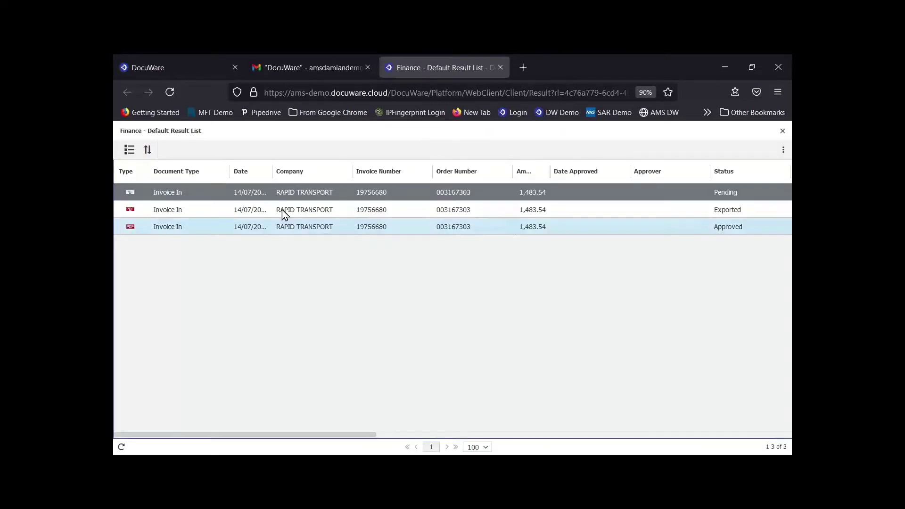
double_click(214, 209)
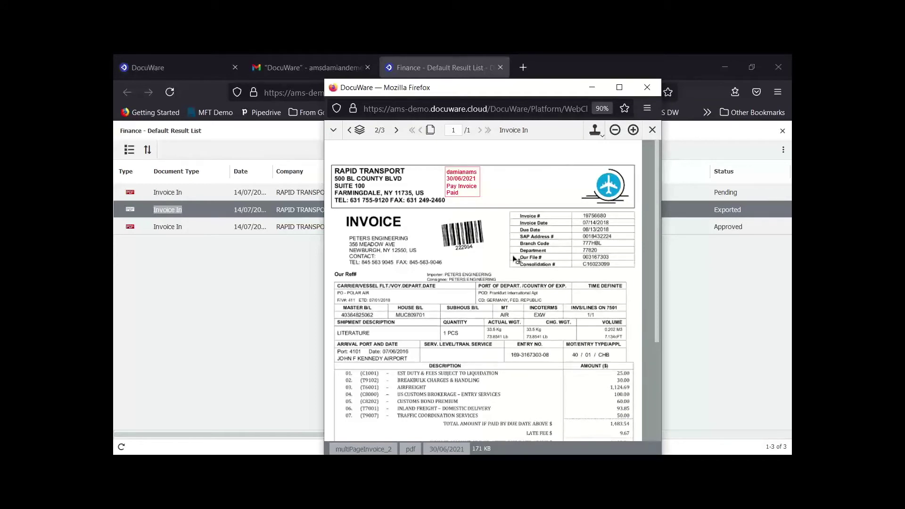
click(646, 89)
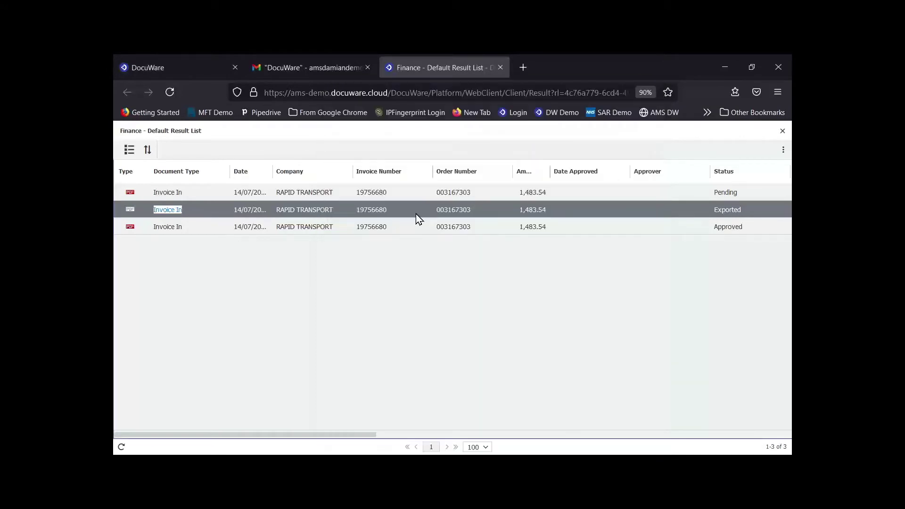
right_click(415, 214)
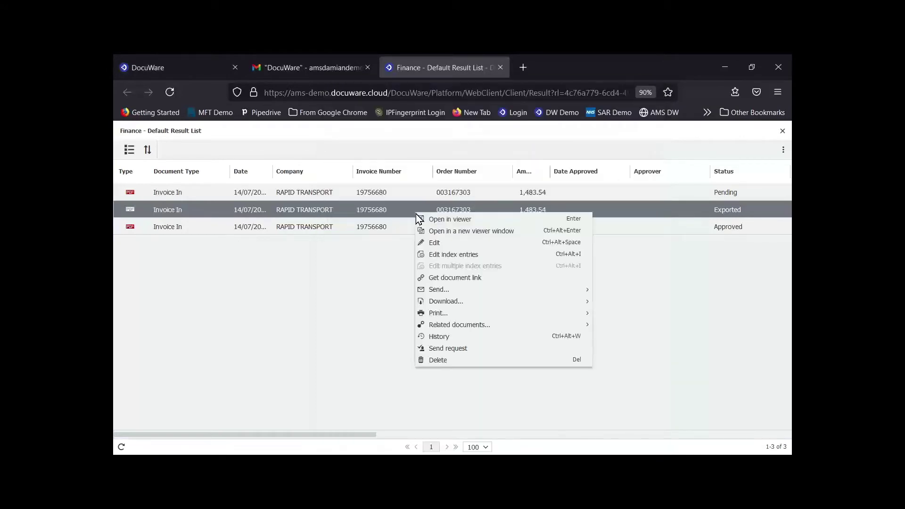
click(440, 337)
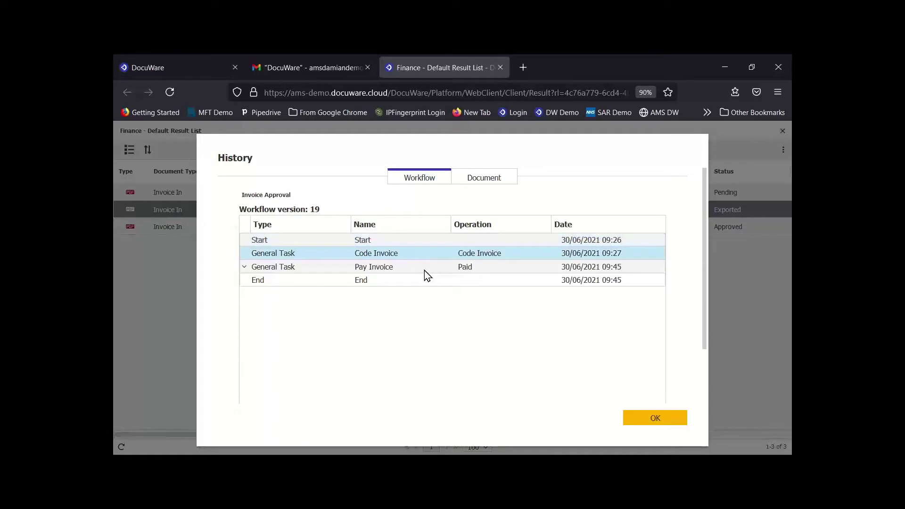
click(651, 420)
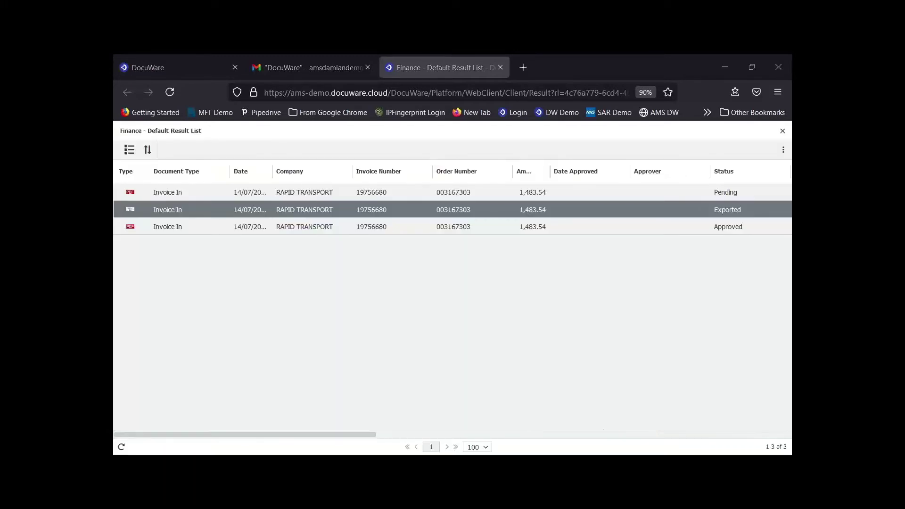
key(alt+Tab)
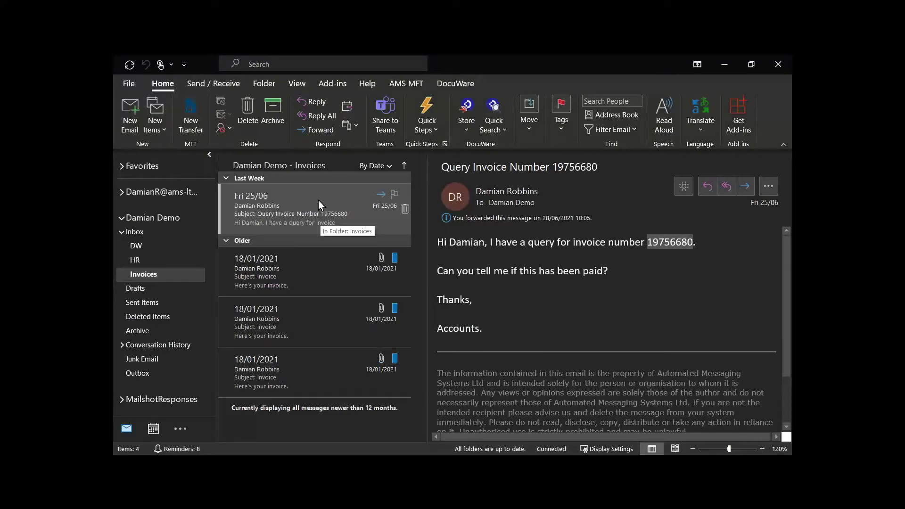
Store the 18/01/2021 email's PDF via Store Invoice Attachment, then return to DocuWare.
click(299, 259)
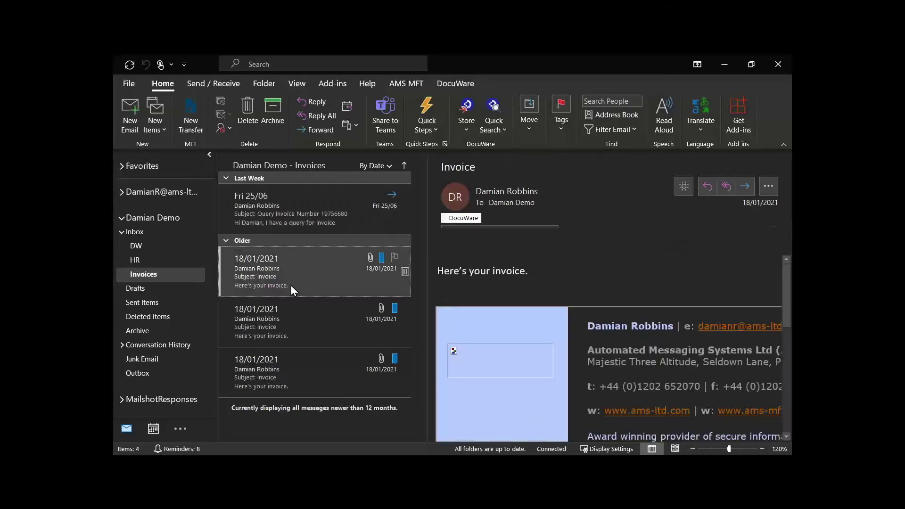
right_click(500, 237)
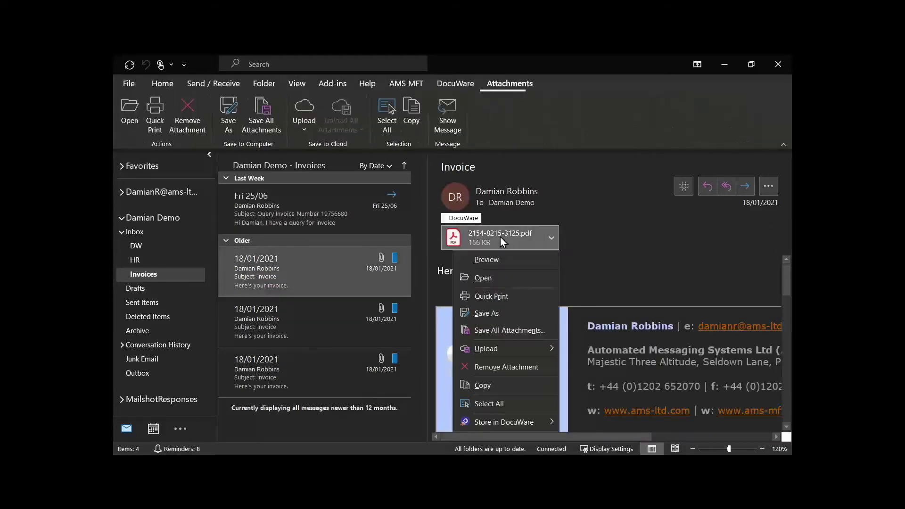
mouse_move(536, 428)
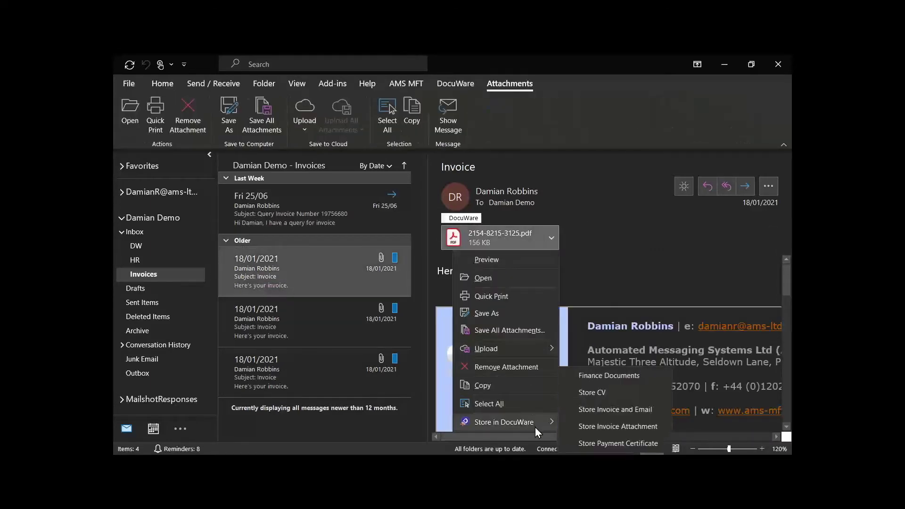
click(609, 428)
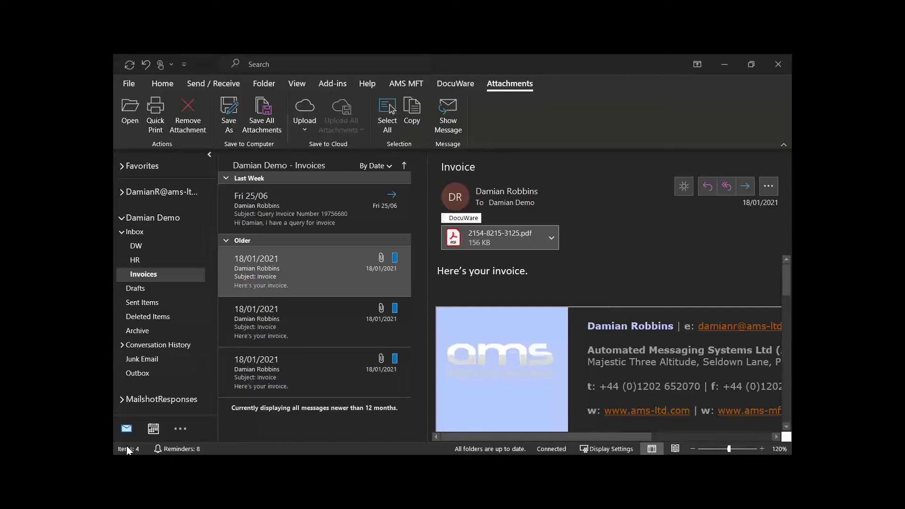
key(alt+Tab)
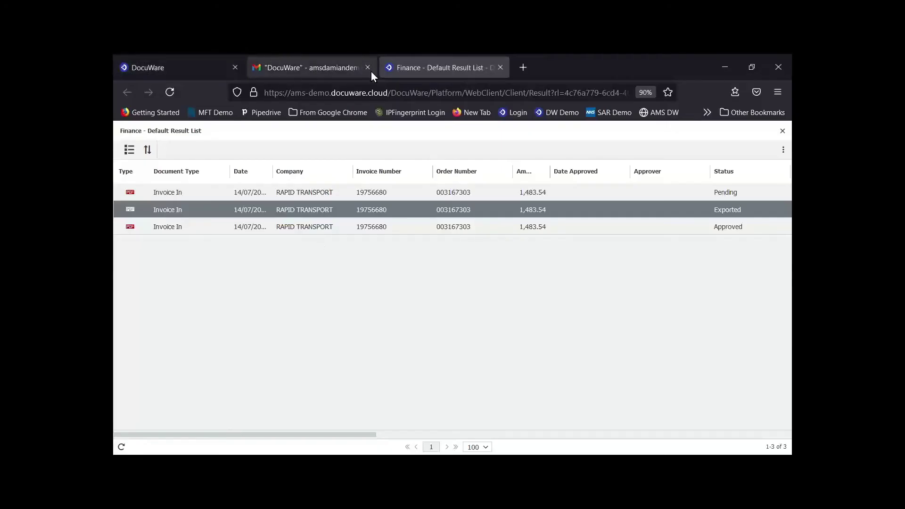
Run a Simple Search - Invoices for company RAPID TRANSPORT, returning Pending, Exported and Approved invoices.
click(501, 67)
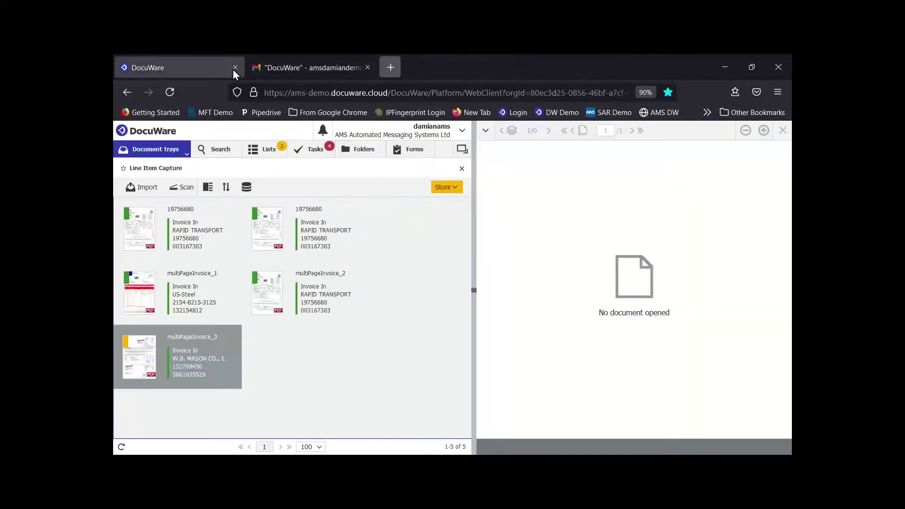
click(223, 151)
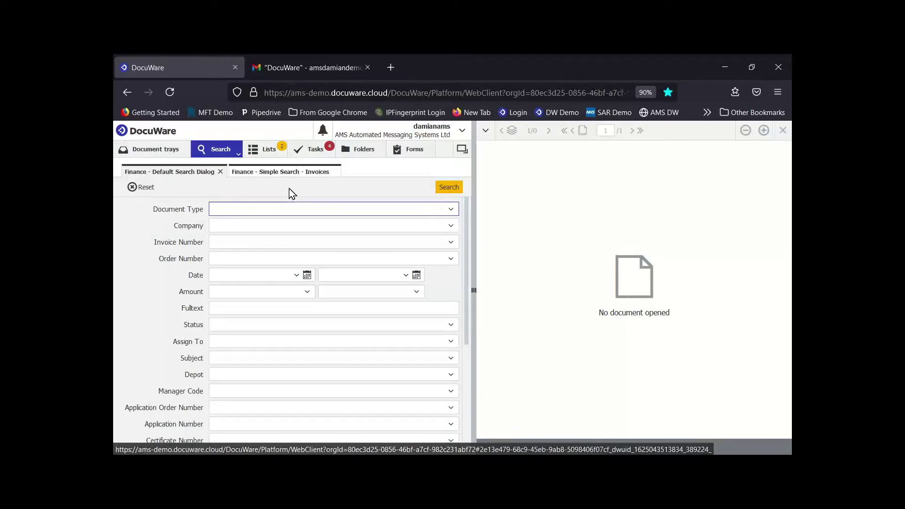
scroll(234, 245, down, 5)
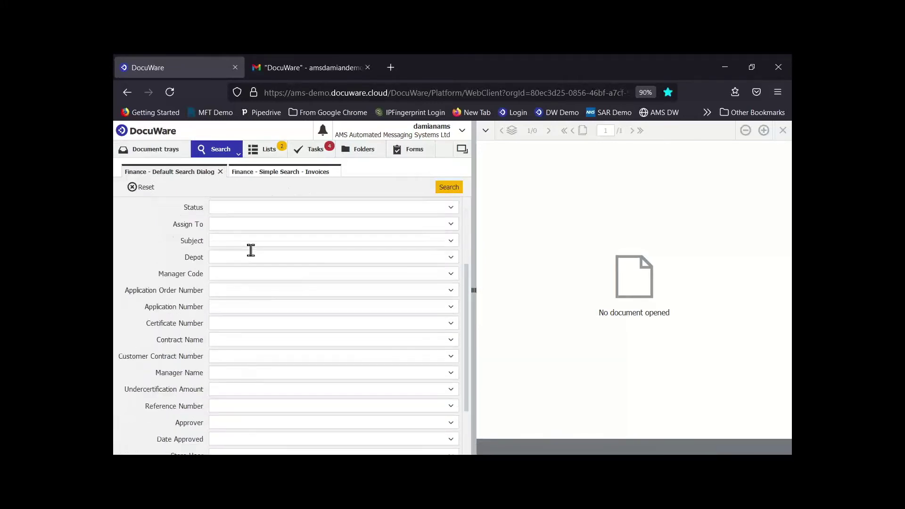
click(276, 171)
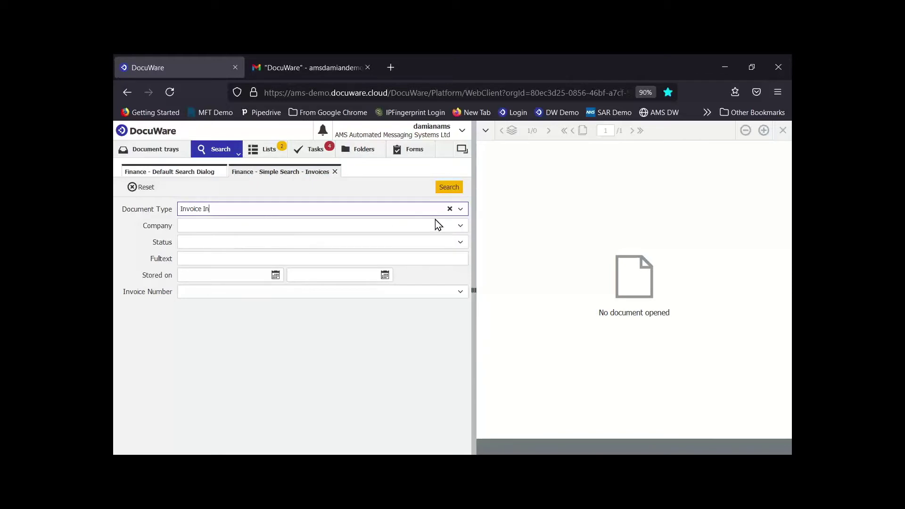
click(460, 225)
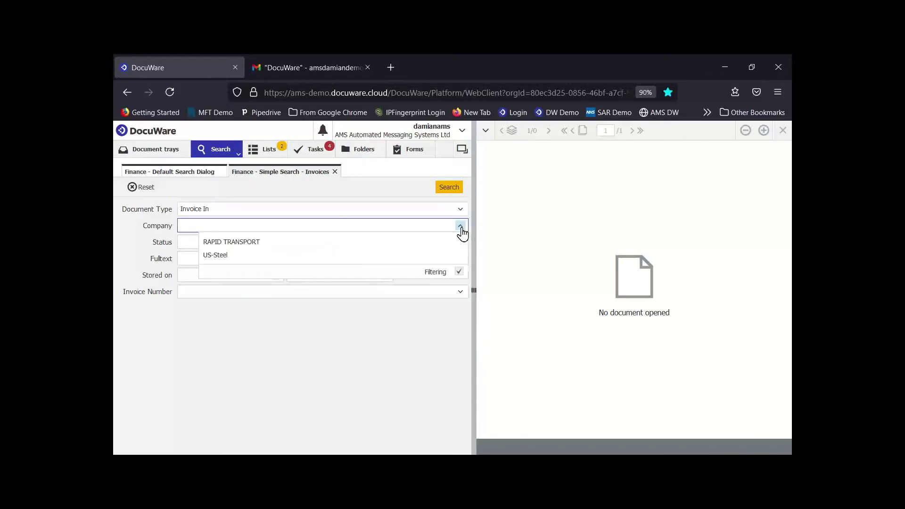
click(263, 242)
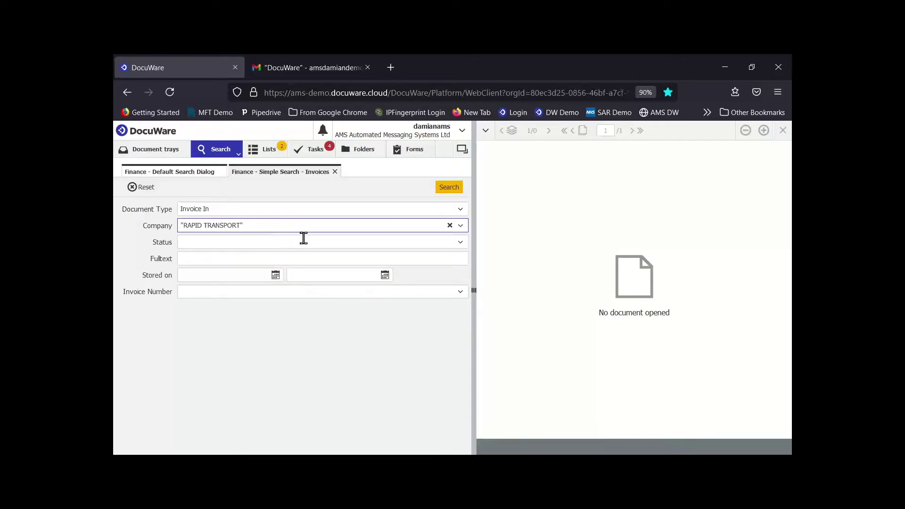
click(445, 189)
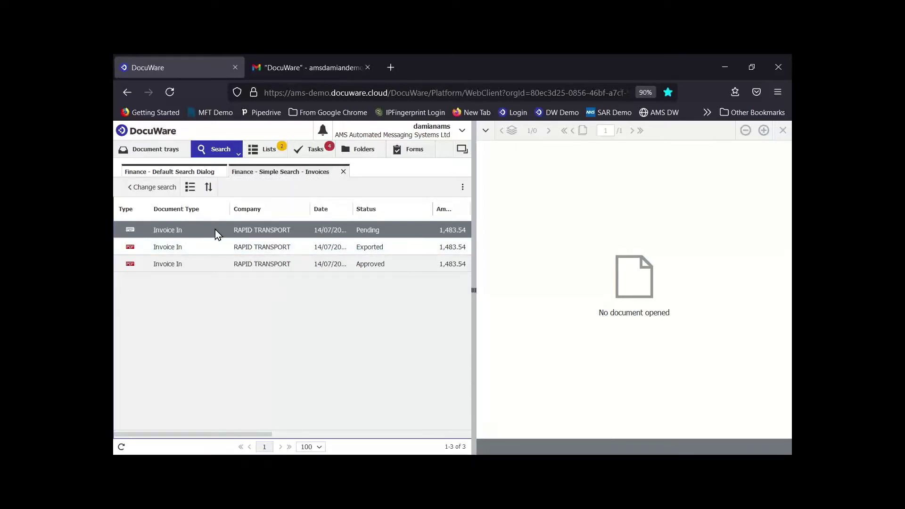
Check the Pending RAPID TRANSPORT invoice's history showing Code Invoice in progress, then show the viewer tools panel.
click(215, 231)
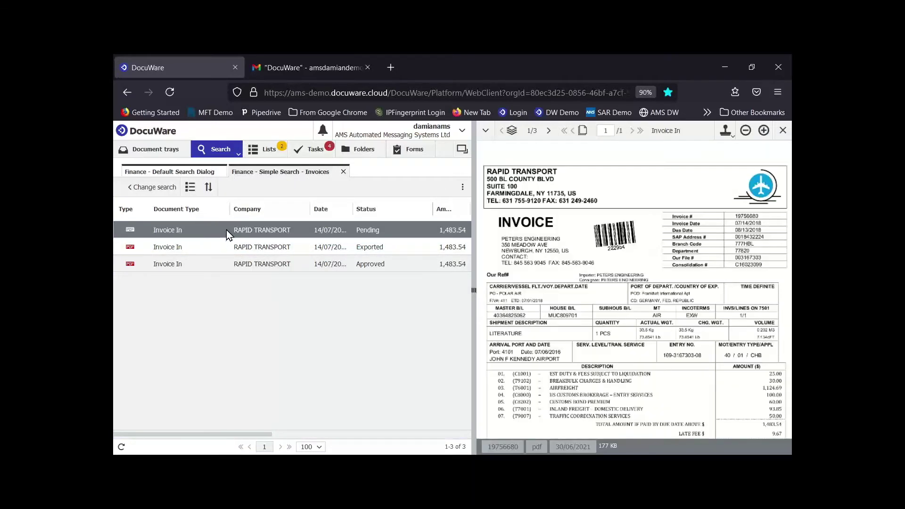
right_click(227, 230)
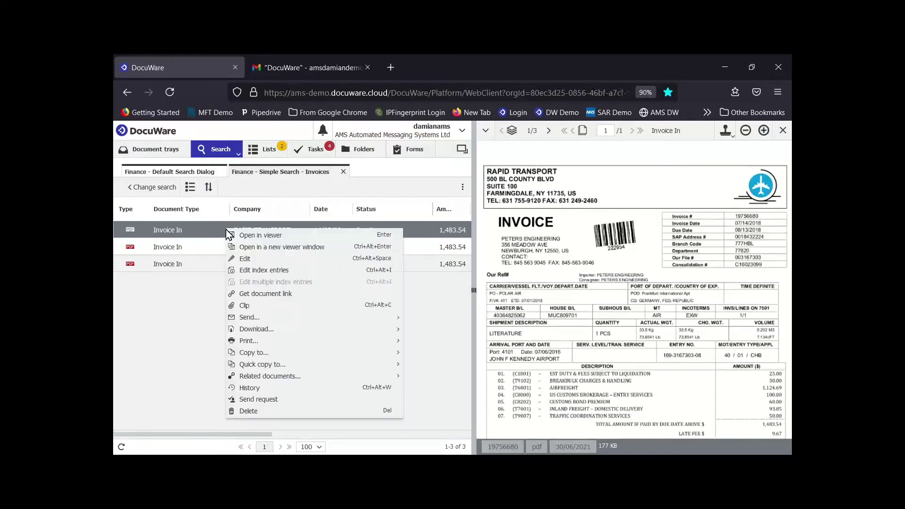
click(258, 389)
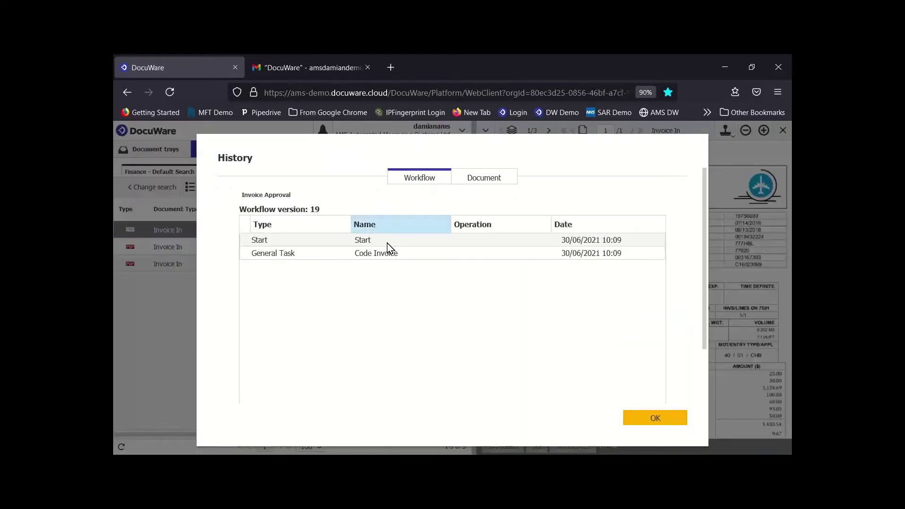
click(380, 254)
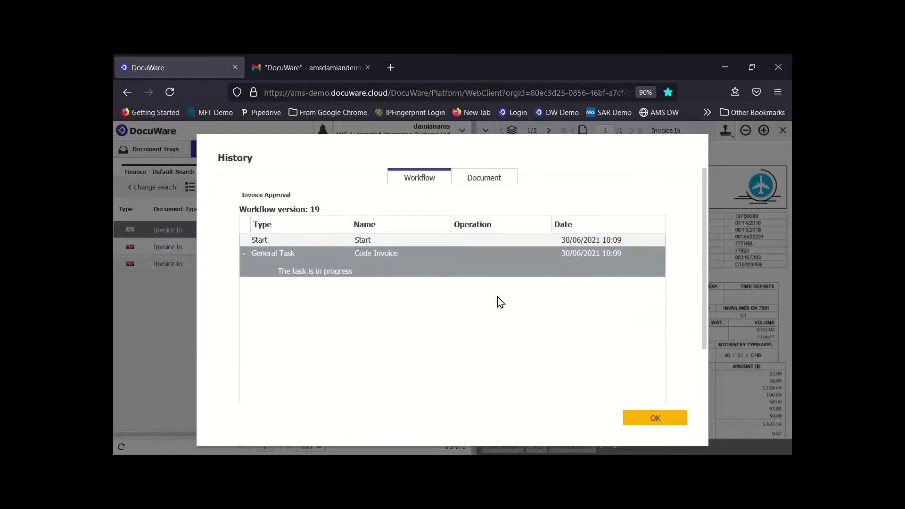
click(641, 424)
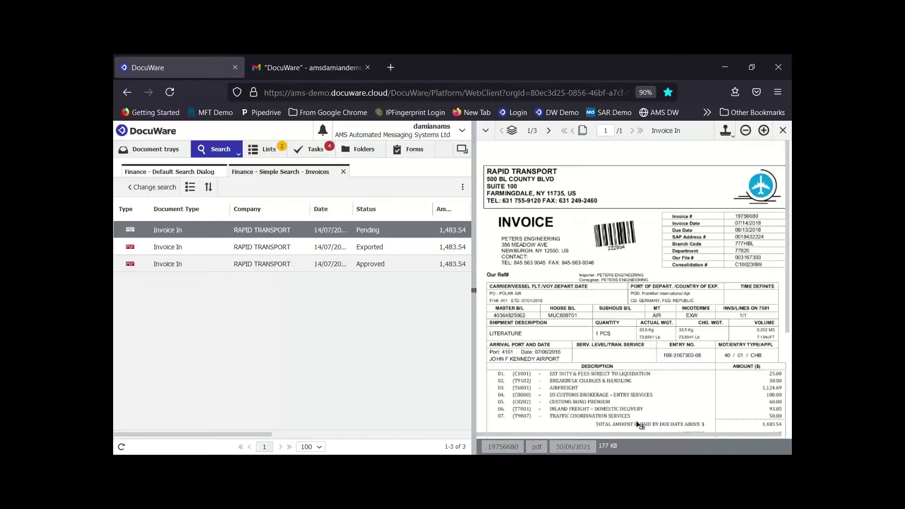
click(486, 131)
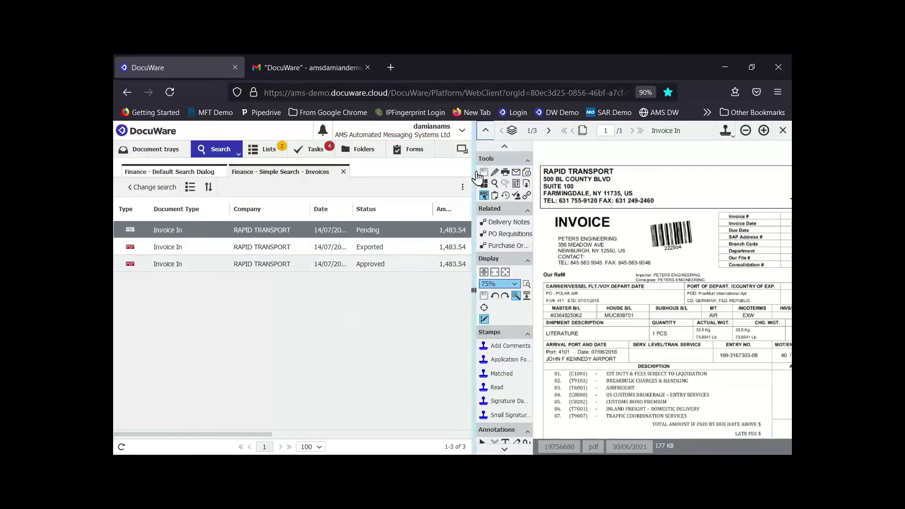
Copy House B/L number MUC809701 from the invoice and reset the search form.
click(495, 197)
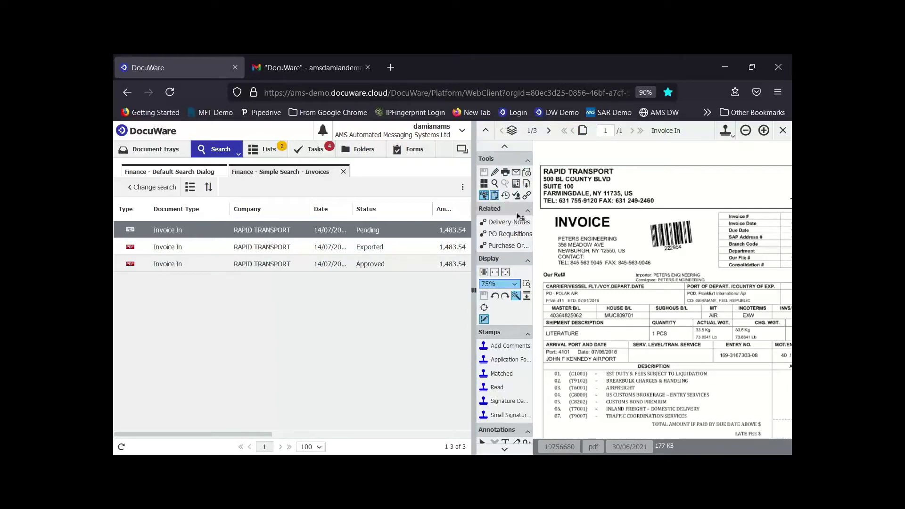
drag(604, 313, 624, 319)
key(ctrl+c)
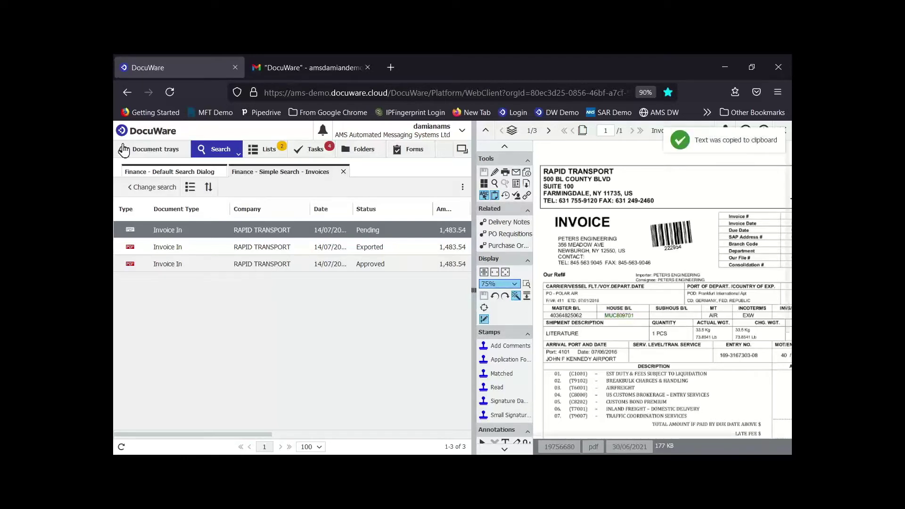
click(140, 187)
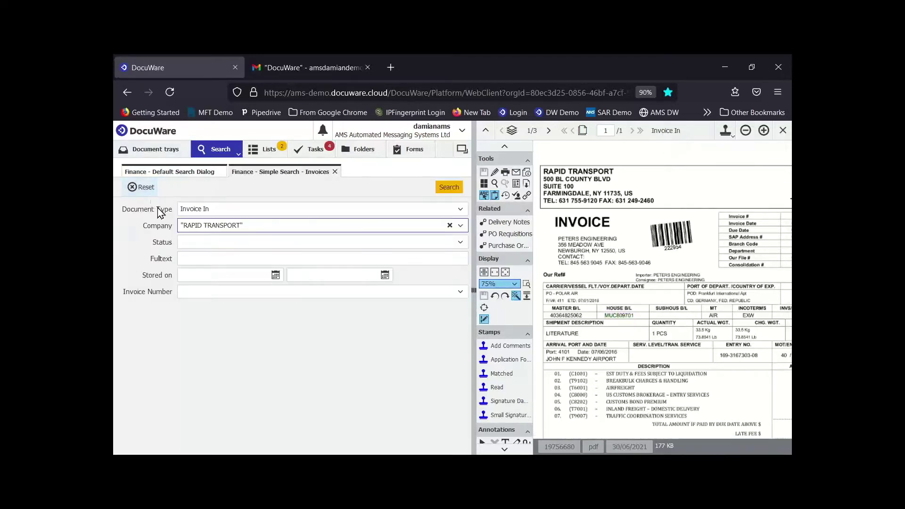
click(134, 189)
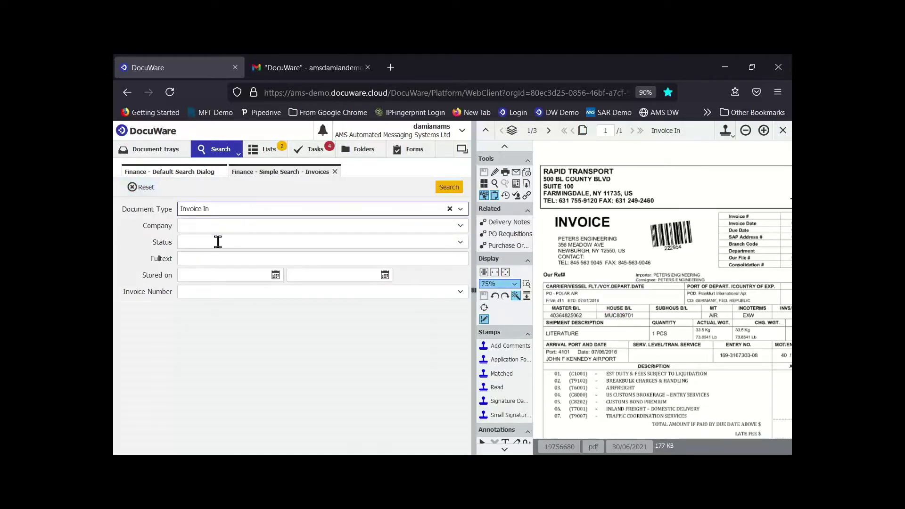
Run a fulltext search for MUC809701 and open the matching Pending invoice.
click(218, 255)
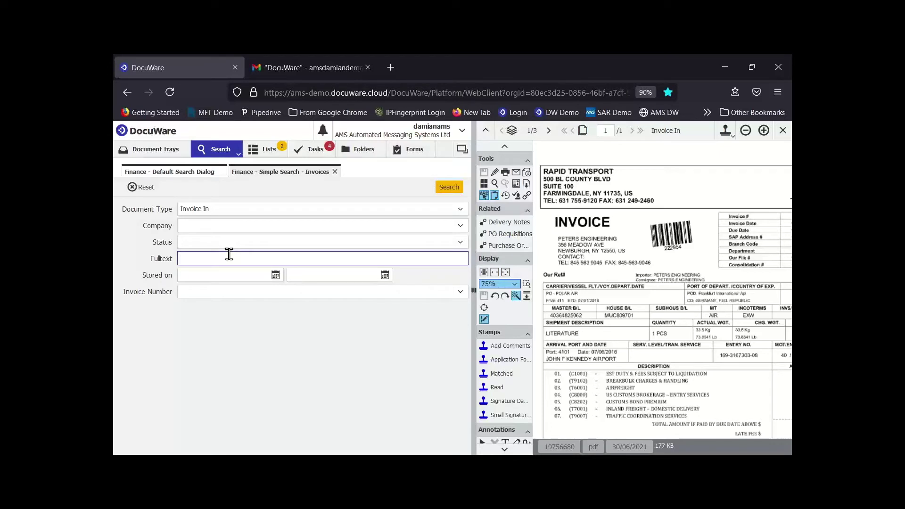
right_click(230, 254)
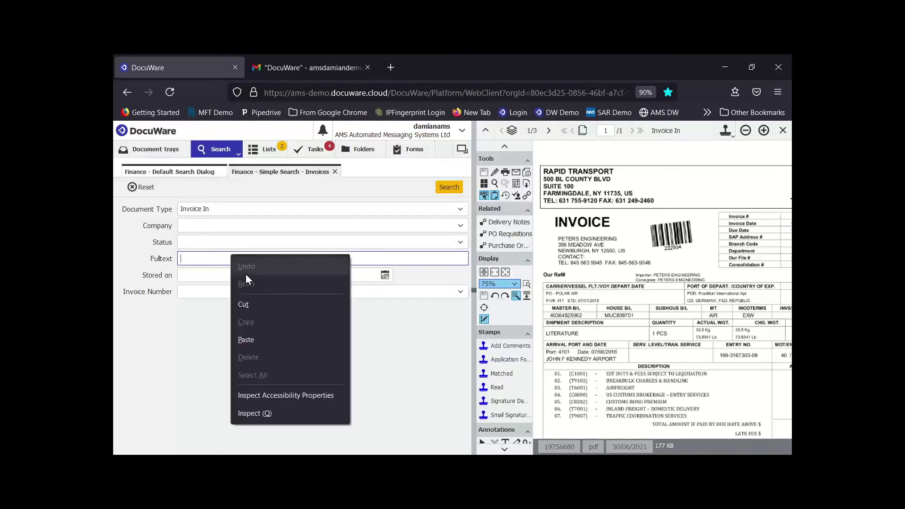
click(261, 339)
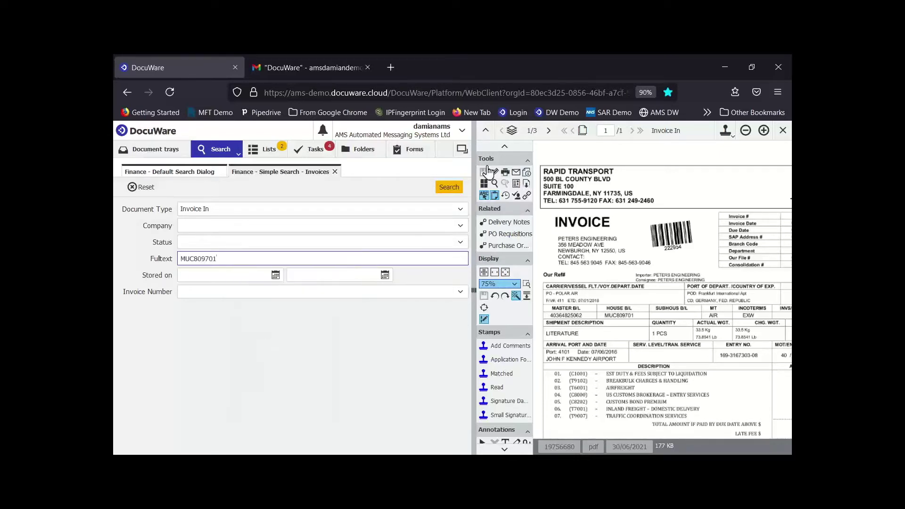
click(449, 188)
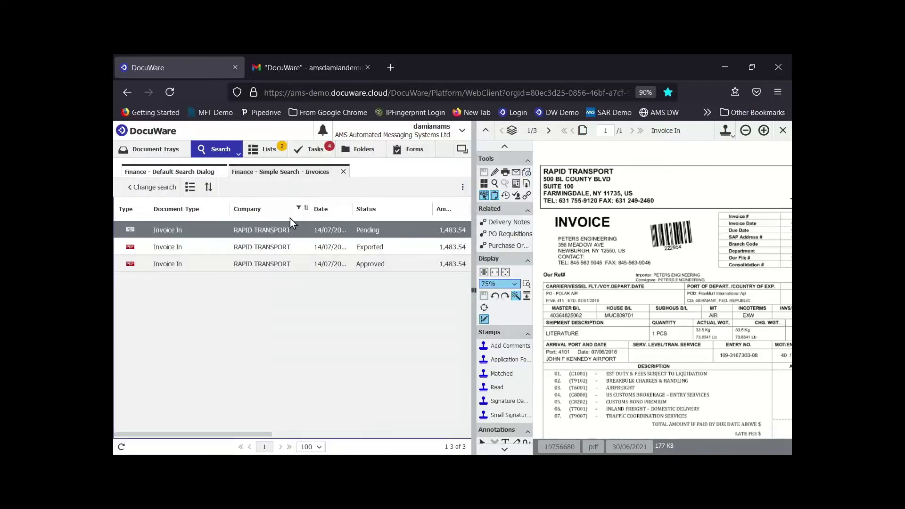
click(220, 228)
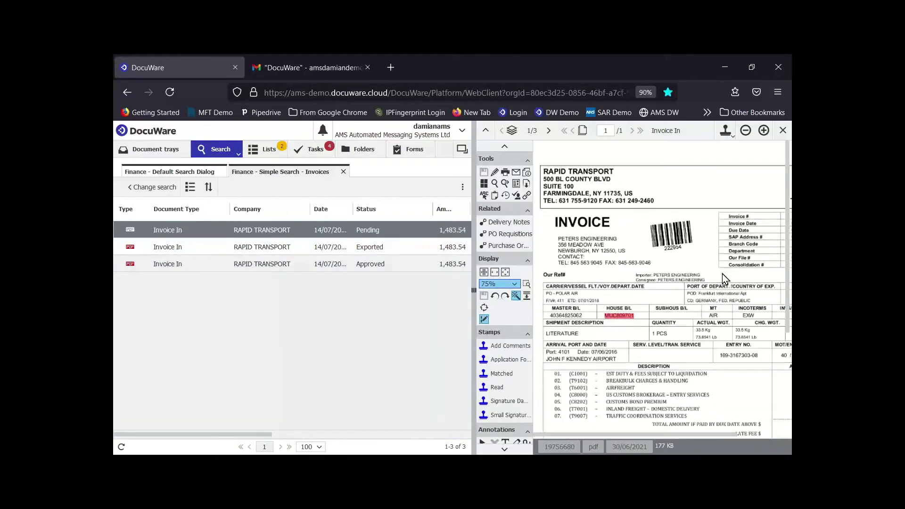
scroll(725, 279, down, 1)
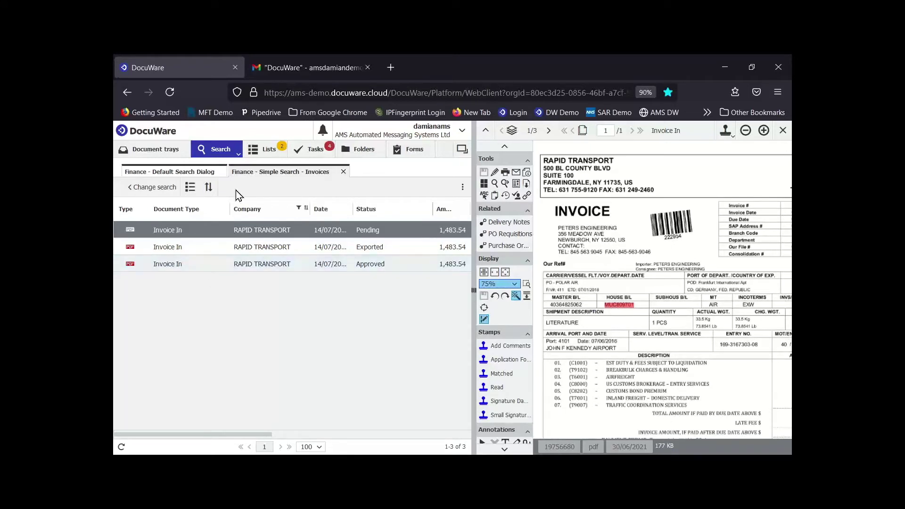
Open the saved Finance lists, viewing the empty Invoices In Query list.
click(269, 150)
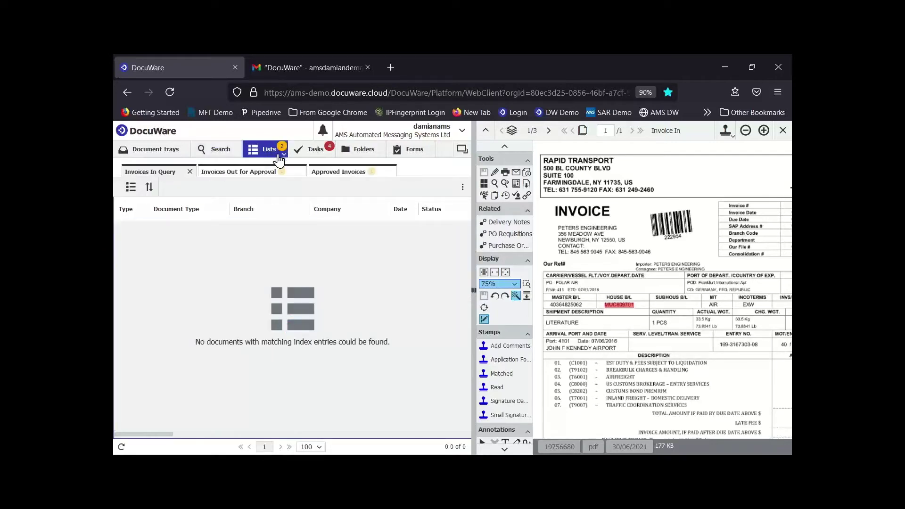
click(273, 158)
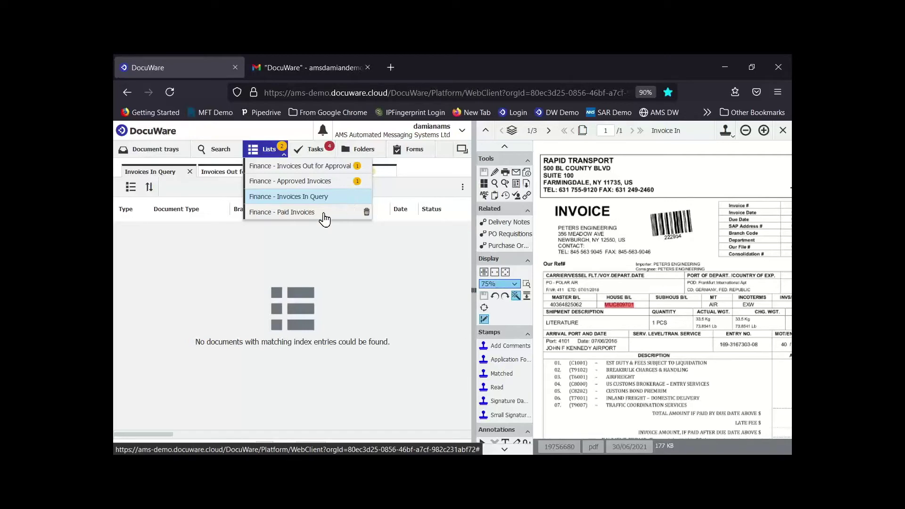
click(190, 254)
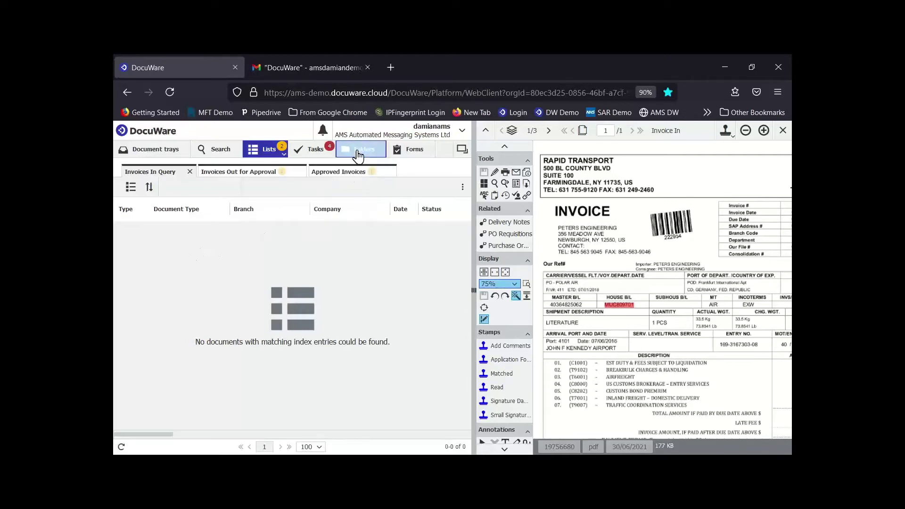
click(359, 149)
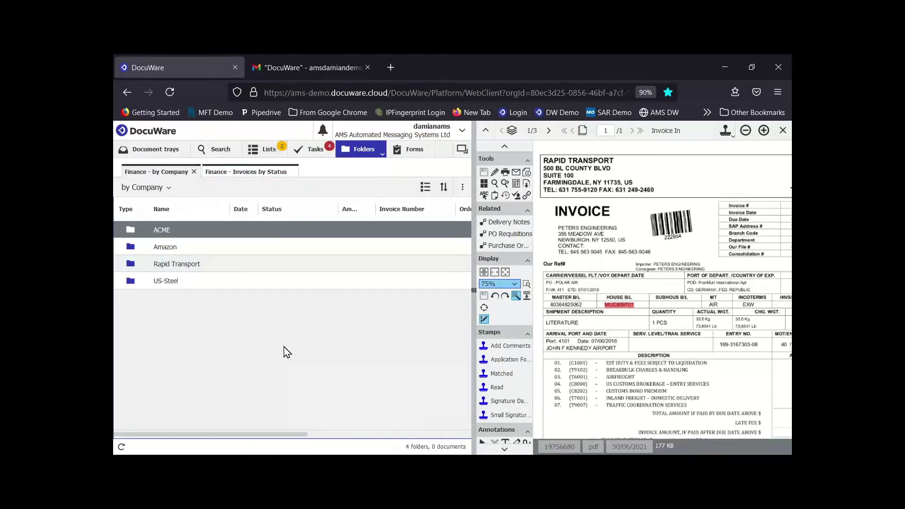
Browse the Invoices by Status folders, then open the Rapid Transport company folder and its subfolders.
click(236, 172)
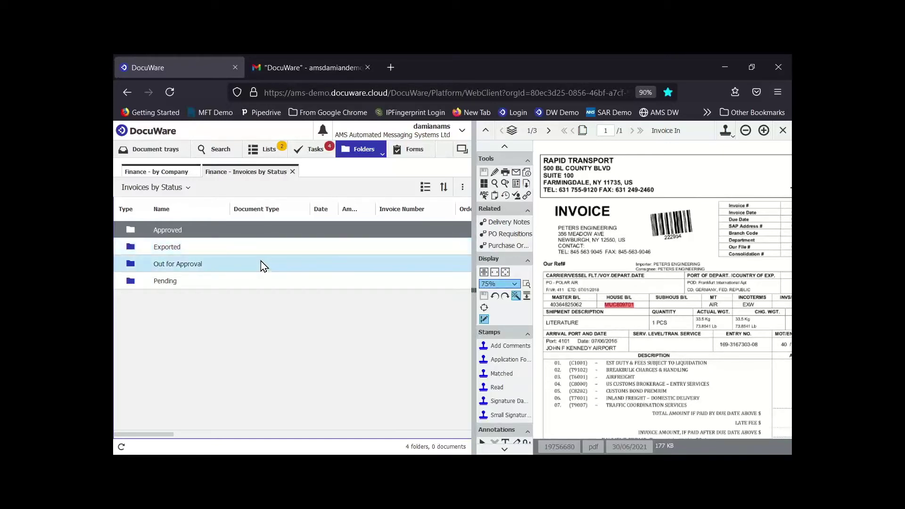
click(149, 168)
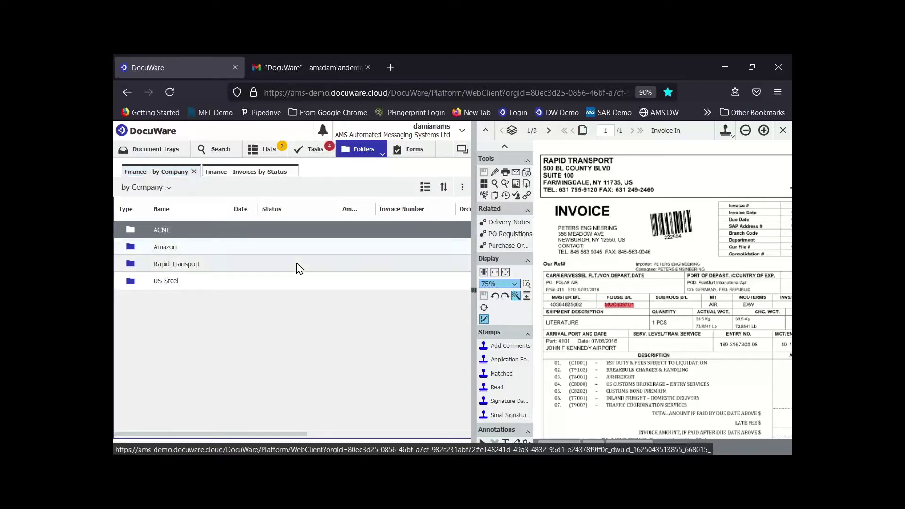
click(262, 262)
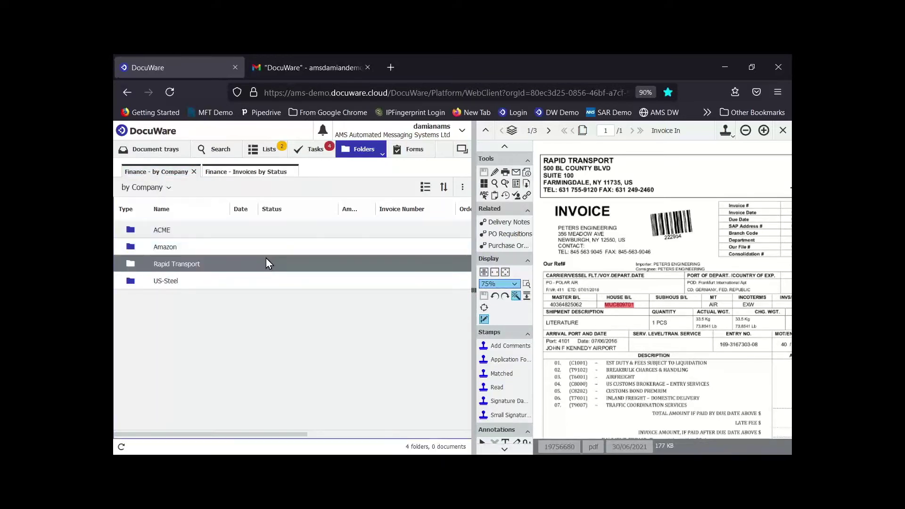
double_click(270, 265)
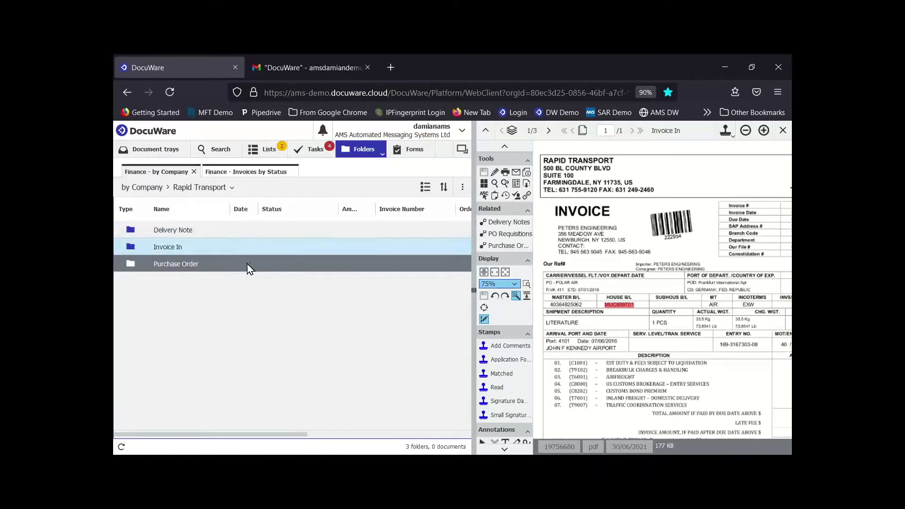
click(220, 153)
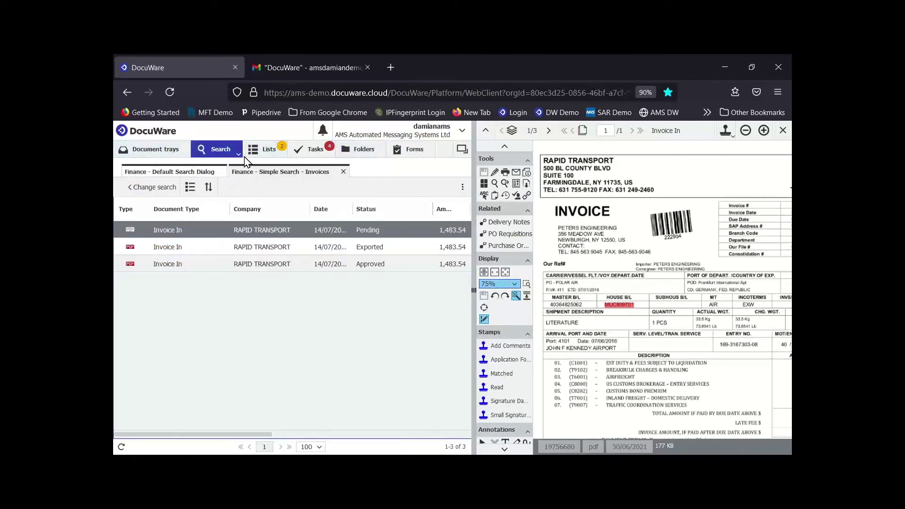
Bring up the mirrored DocuWare mobile app showing four Invoice Approval tasks.
key(alt+Tab)
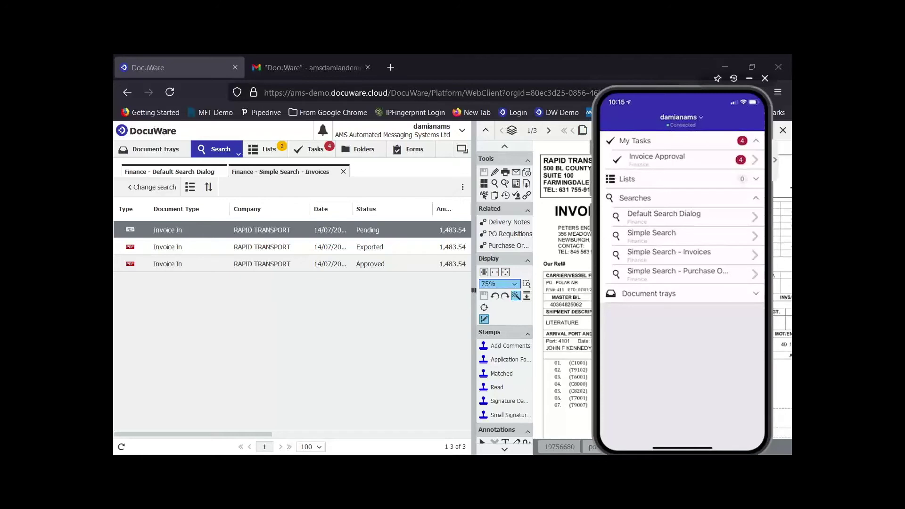
Open the Invoice Approval tasks and select the US-Steel Code Invoice task form.
click(314, 151)
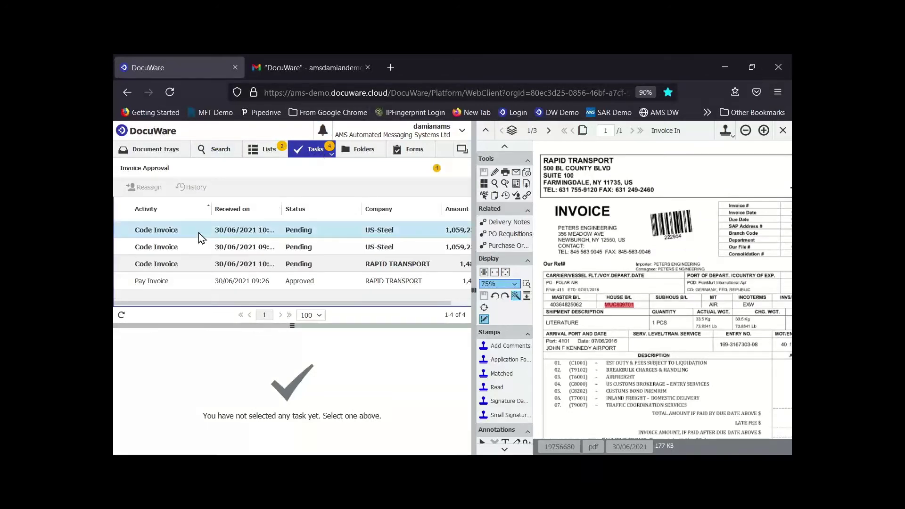
click(196, 229)
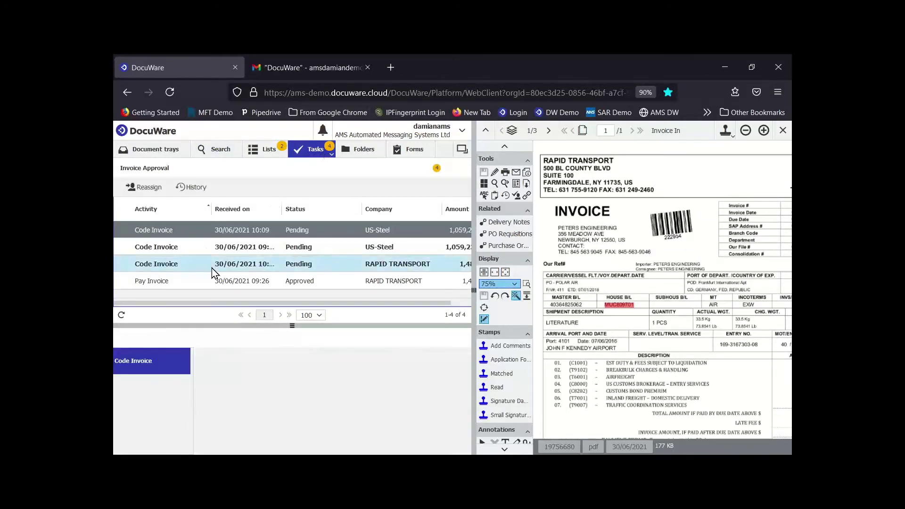
click(211, 268)
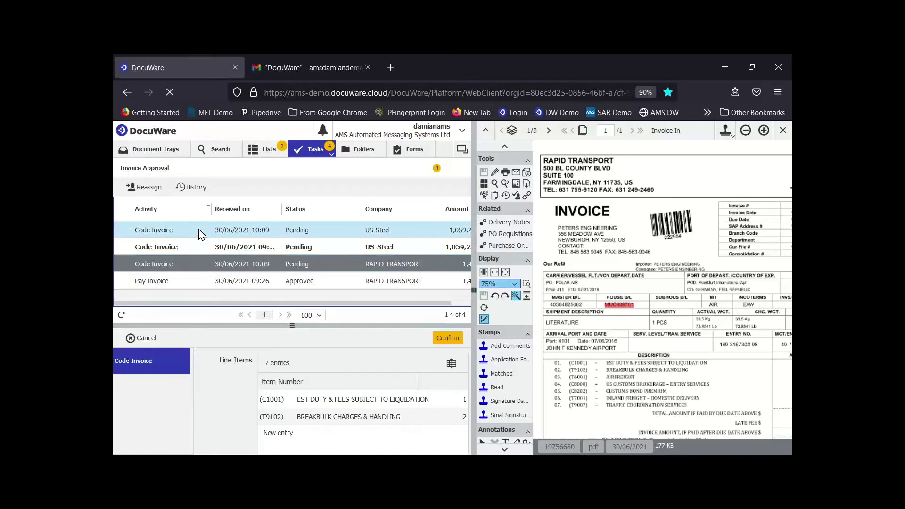
click(199, 229)
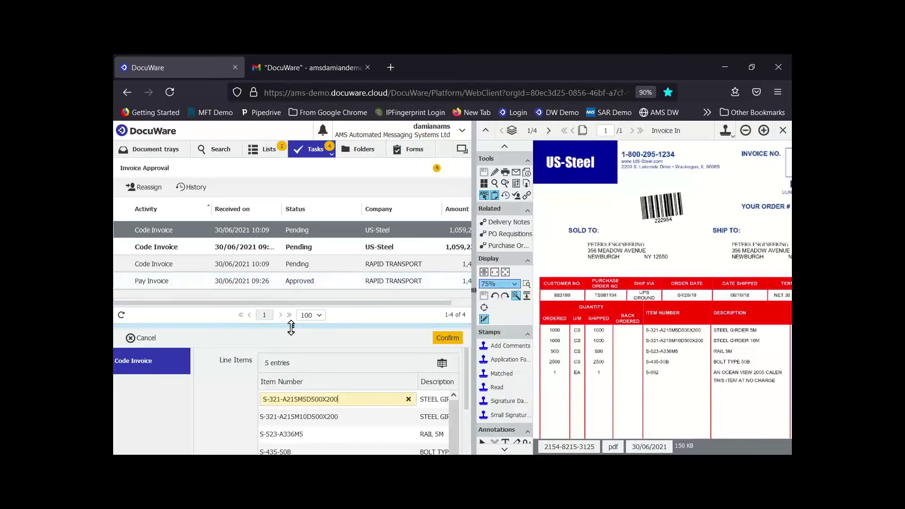
drag(288, 290, 287, 250)
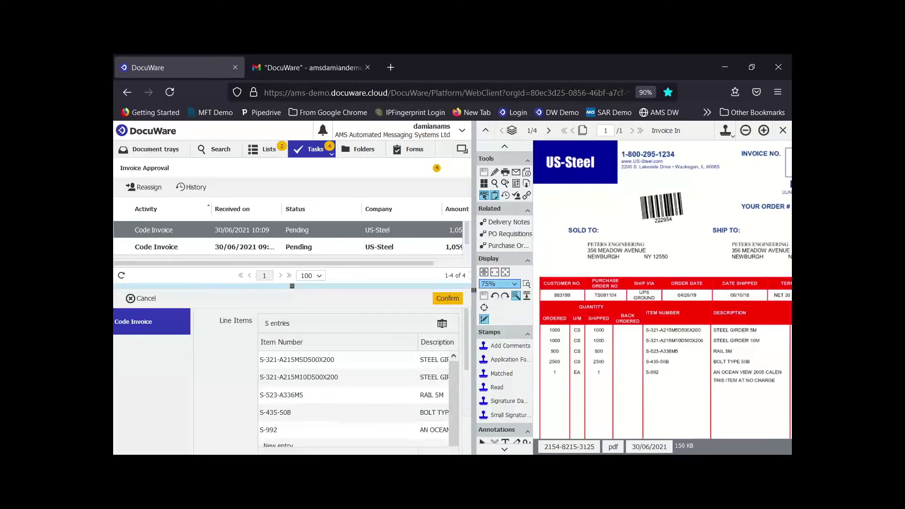
scroll(332, 425, down, 2)
drag(291, 430, 400, 430)
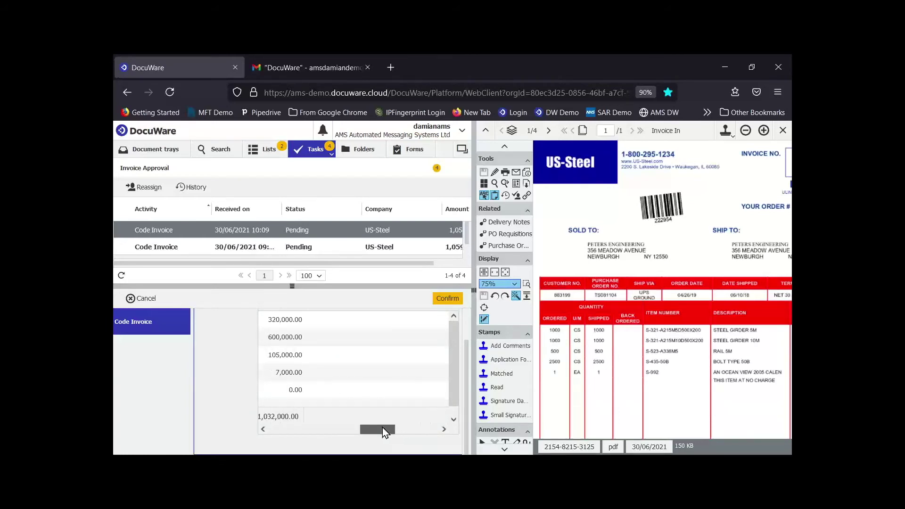
scroll(382, 374, up, 3)
Assign GL codes 21010, 21030 and 42000 to the three US-Steel invoice lines.
click(379, 360)
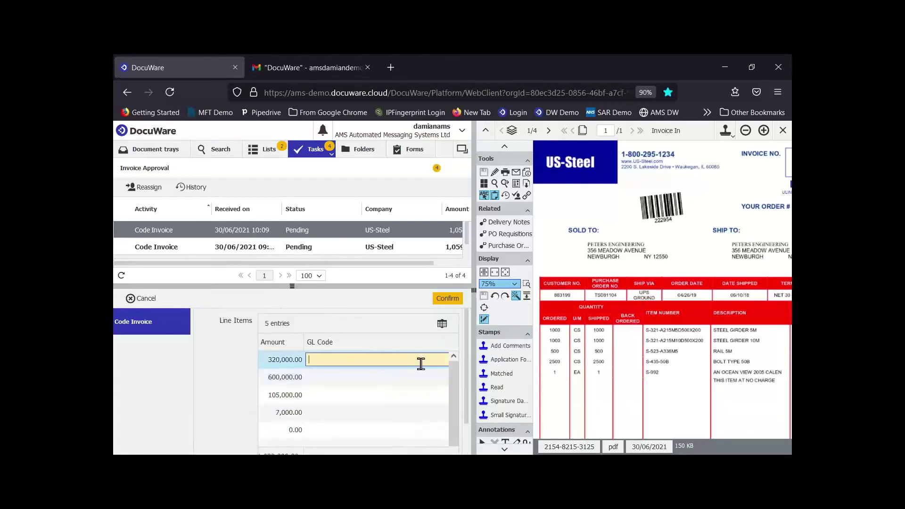
scroll(366, 422, down, 1)
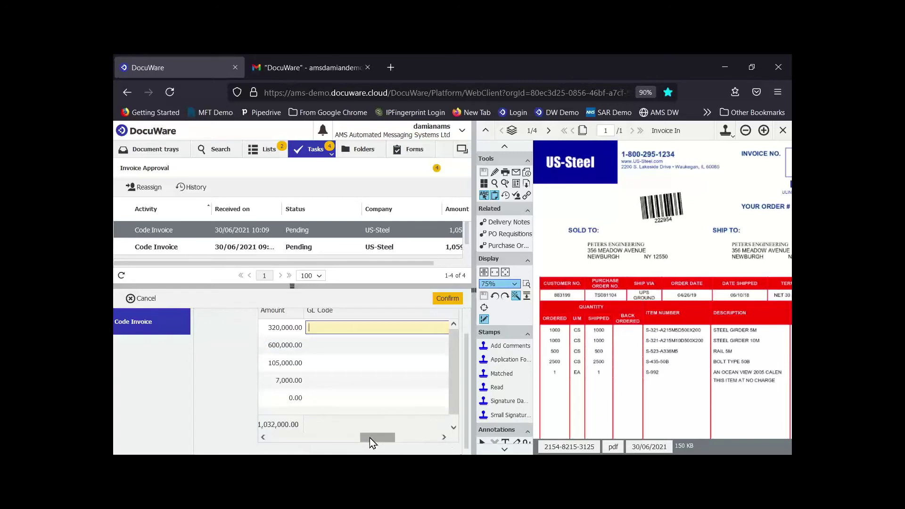
drag(369, 438, 380, 437)
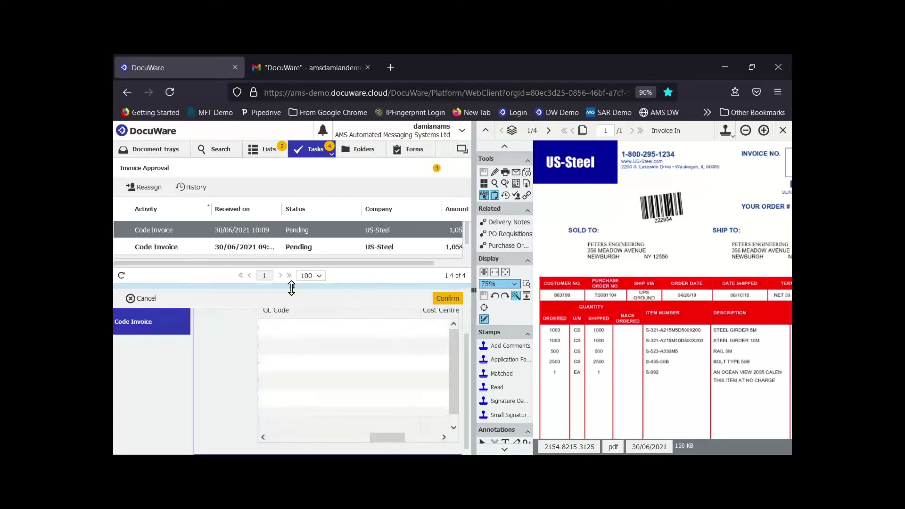
scroll(363, 359, up, 1)
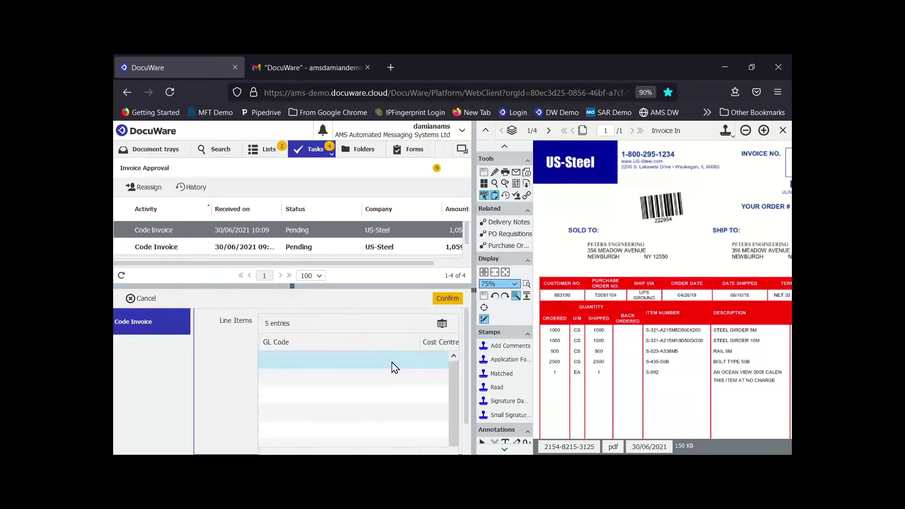
click(391, 362)
click(410, 361)
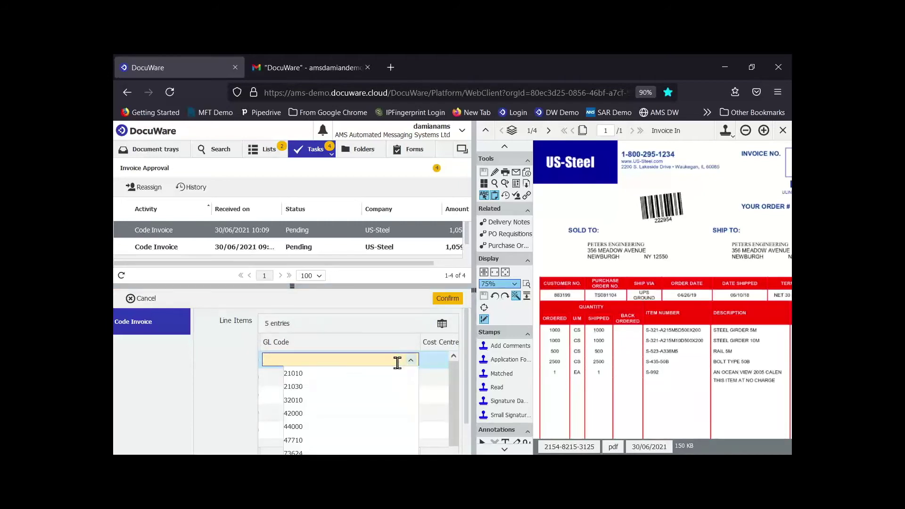
click(334, 373)
click(343, 377)
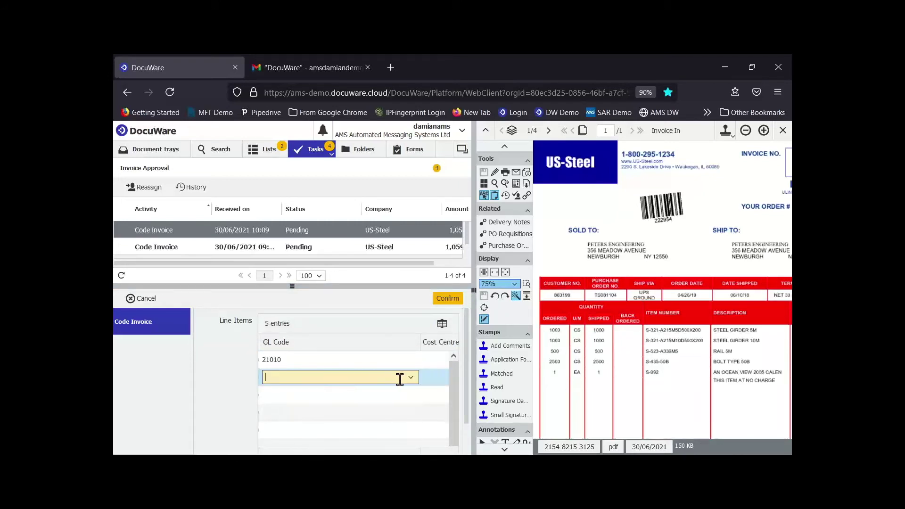
click(410, 377)
click(350, 407)
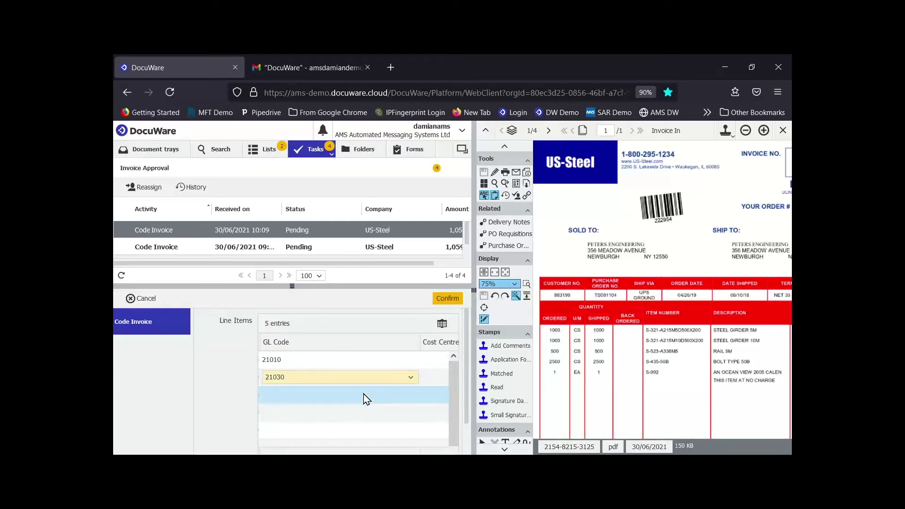
click(366, 395)
click(411, 399)
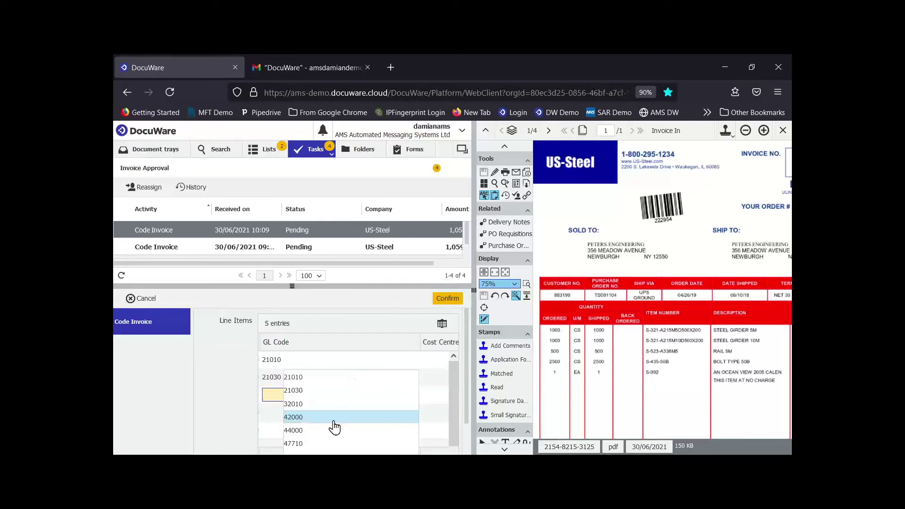
click(330, 427)
Set cost centres Human resources, Logistics and Marketing department on the three lines and confirm.
scroll(306, 440, down, 1)
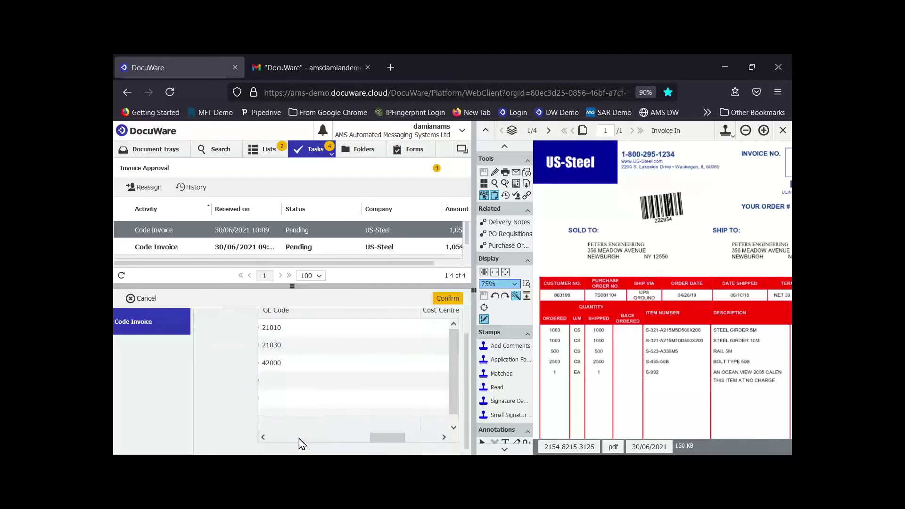
drag(390, 438, 424, 440)
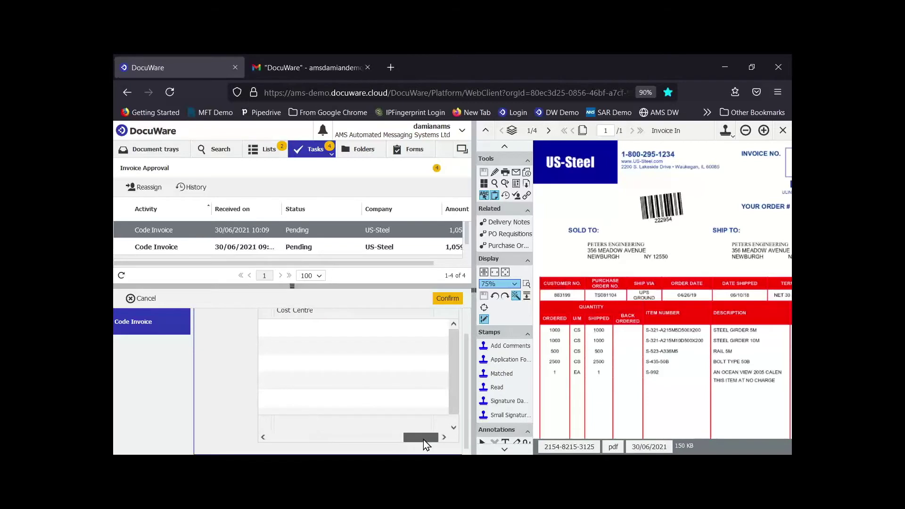
scroll(399, 358, up, 1)
click(398, 355)
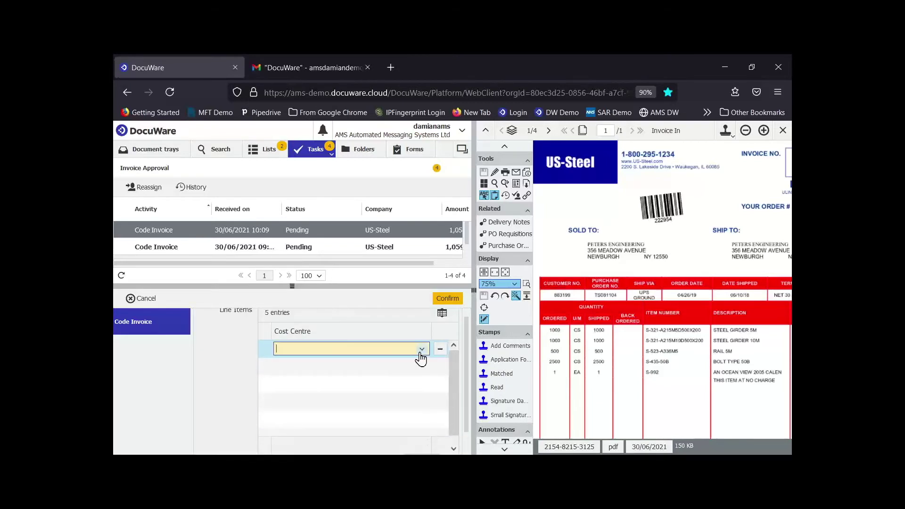
click(420, 352)
click(403, 366)
click(405, 366)
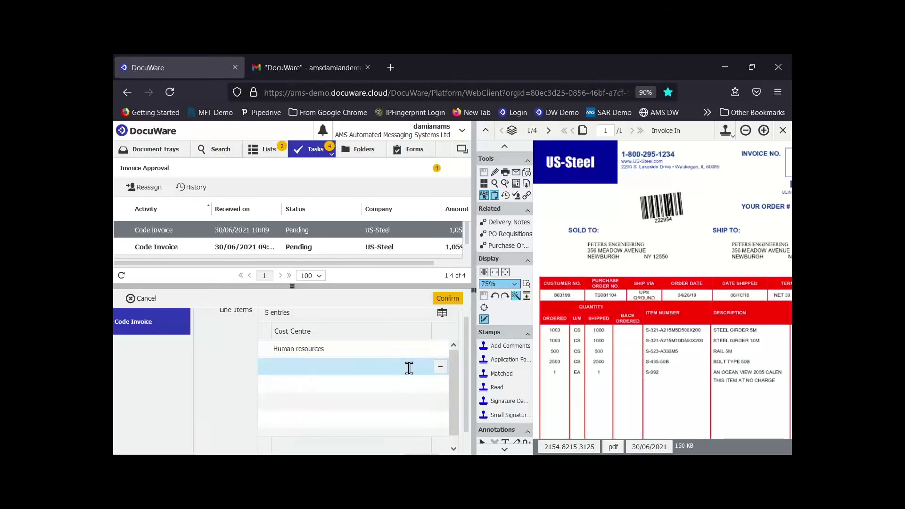
click(421, 368)
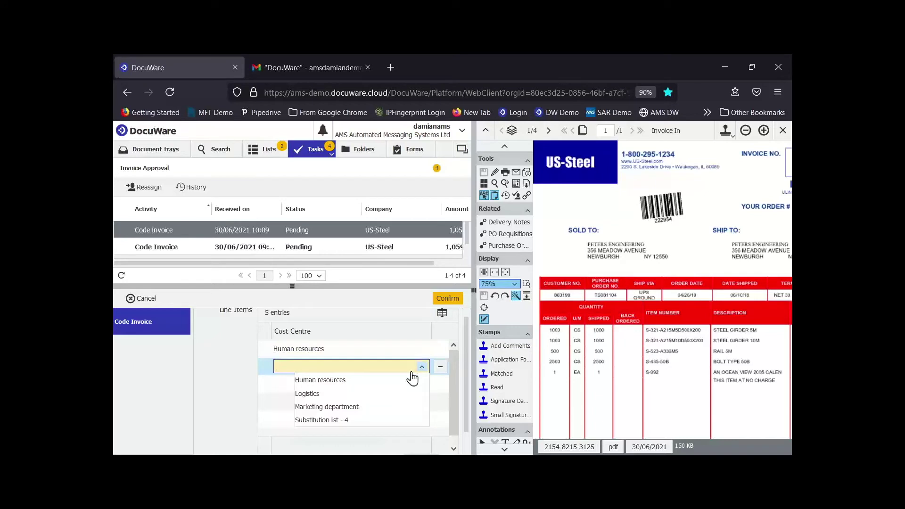
click(386, 400)
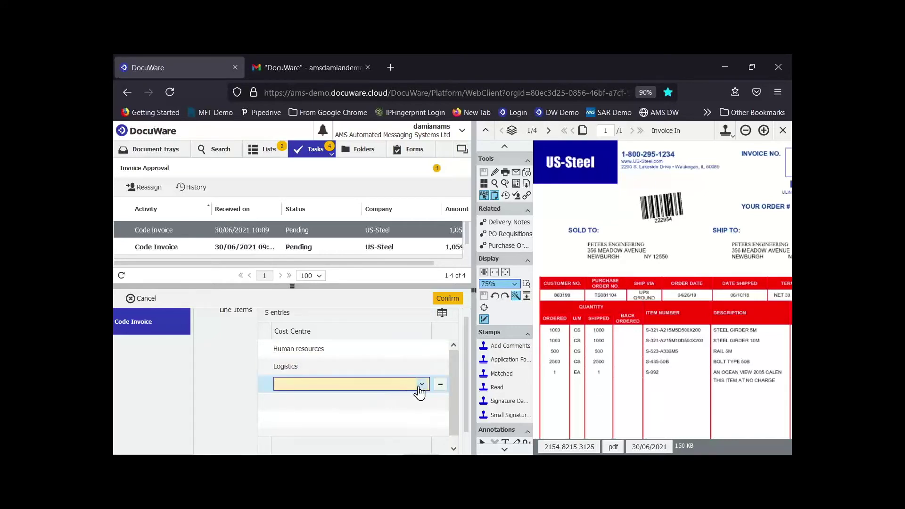
click(419, 387)
click(359, 396)
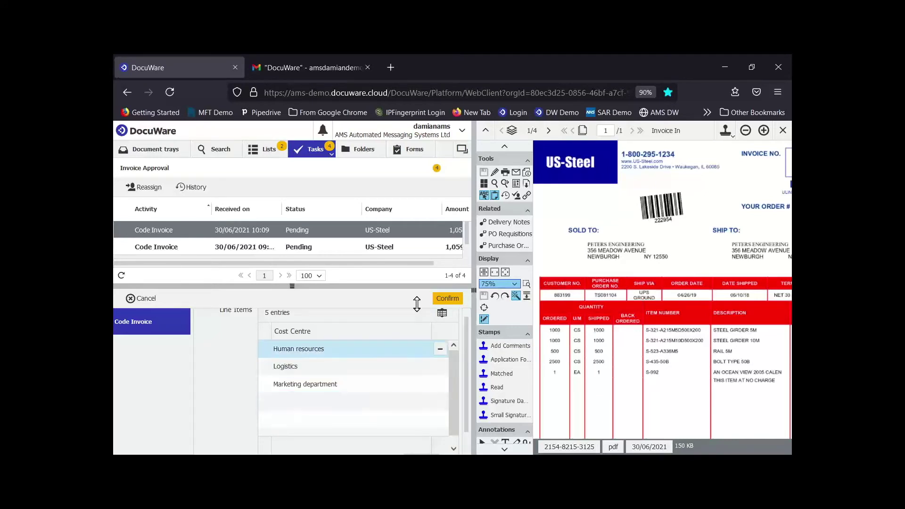
click(451, 302)
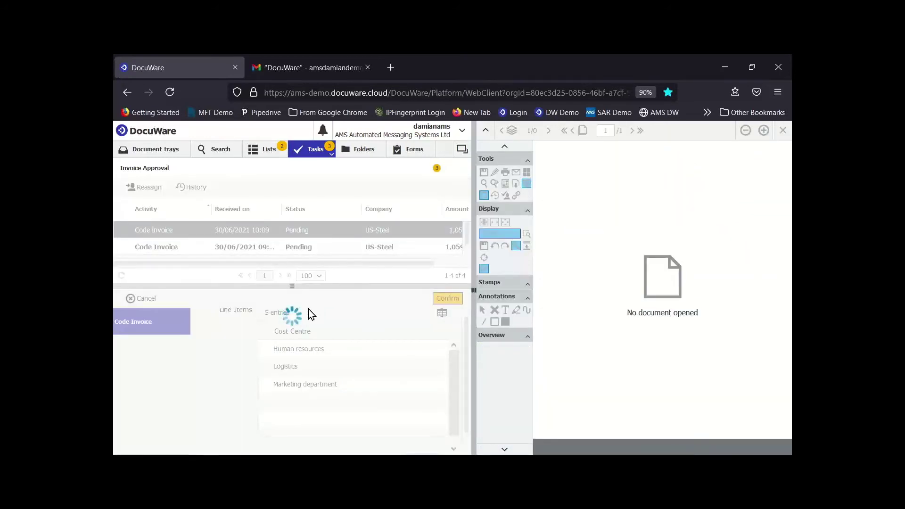
Open the RAPID TRANSPORT Code Invoice and give lines 25.00 and 30.00 GL codes 21010 and 21030.
click(322, 242)
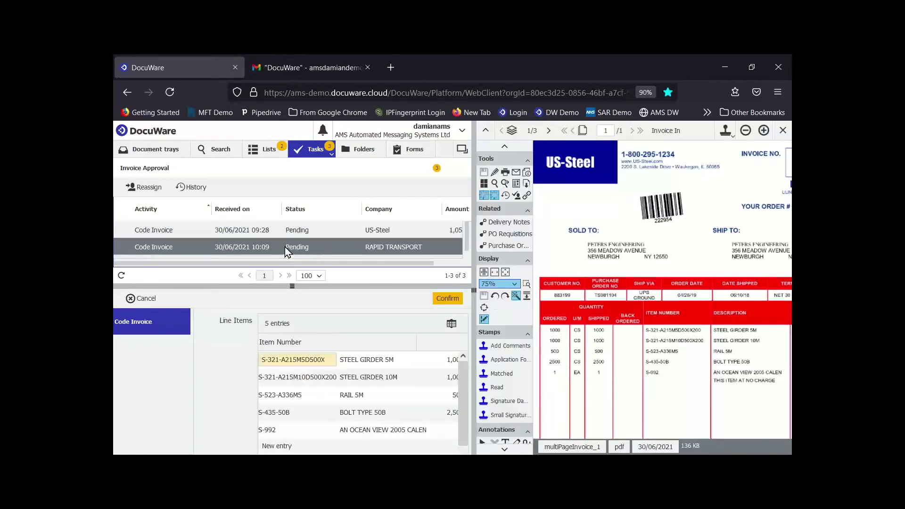
click(310, 245)
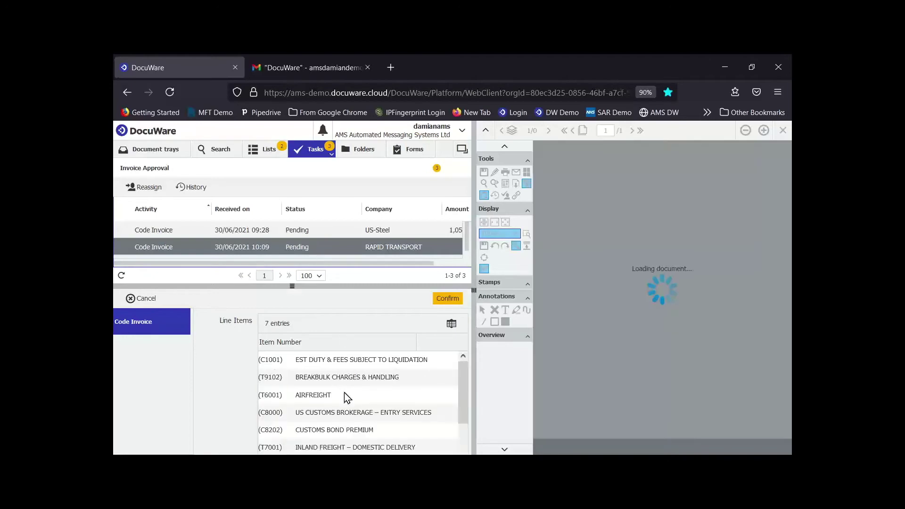
scroll(339, 416, down, 1)
scroll(340, 415, down, 1)
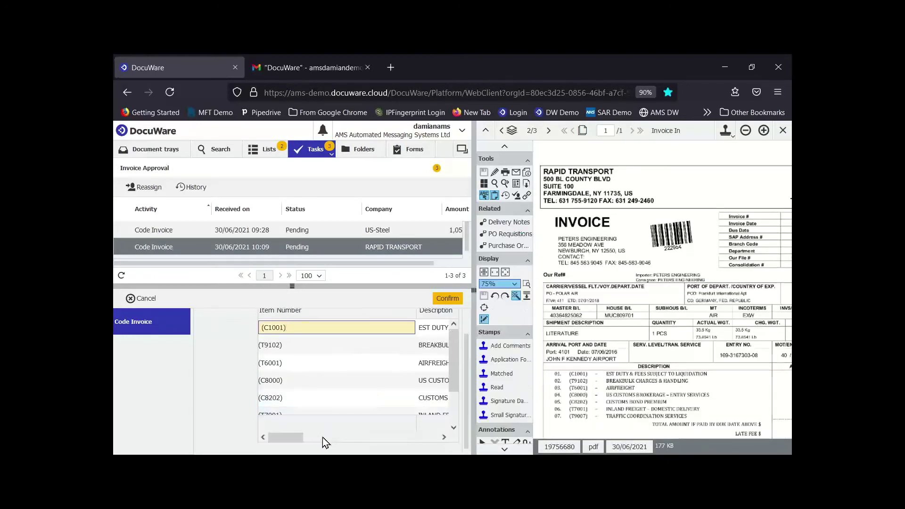
drag(287, 439, 391, 431)
click(414, 330)
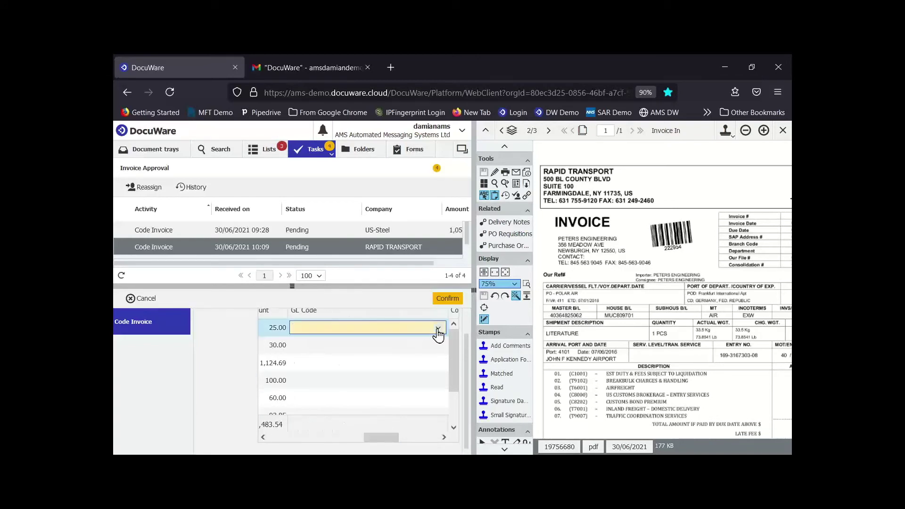
click(437, 329)
click(375, 343)
click(430, 345)
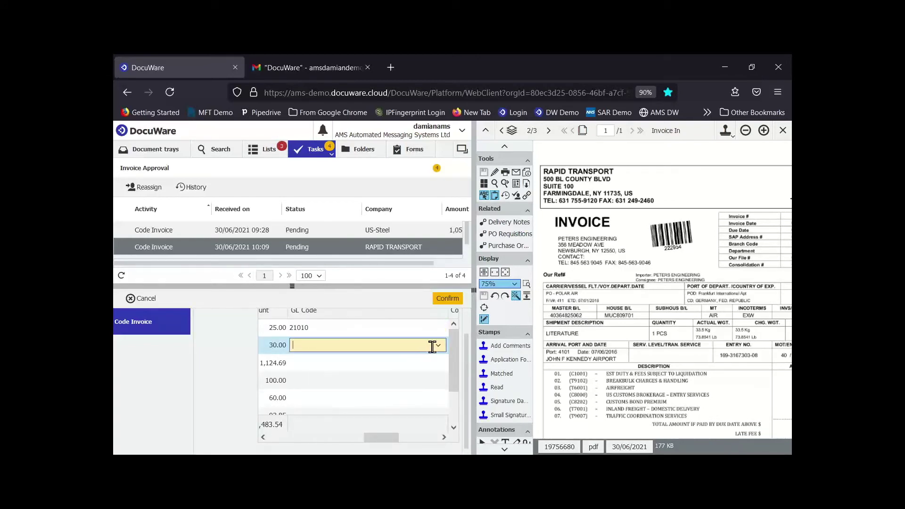
click(437, 346)
click(360, 375)
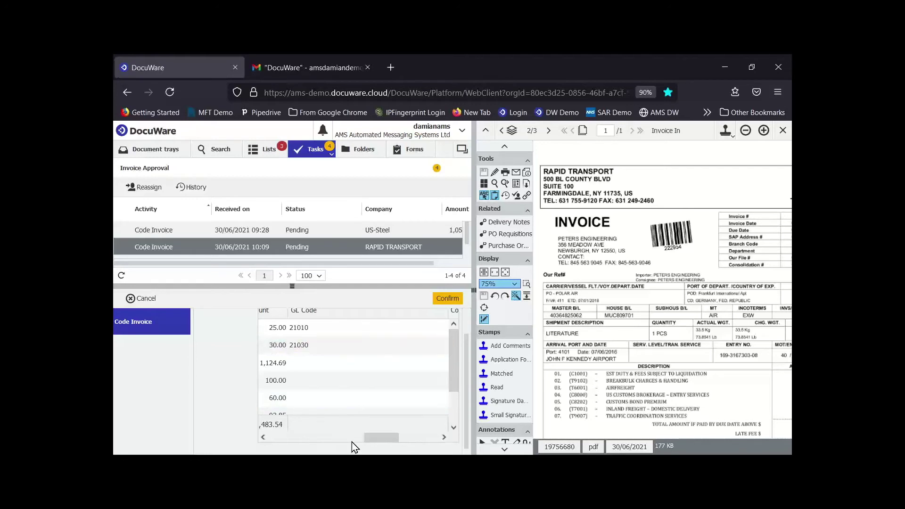
Set the line's cost centre to Logistics and confirm the coding task.
drag(351, 442, 413, 438)
click(403, 329)
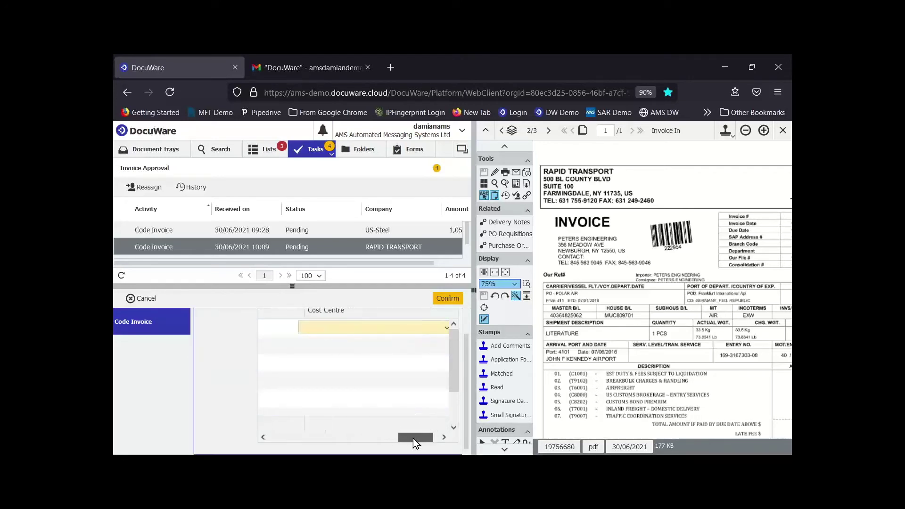
click(414, 331)
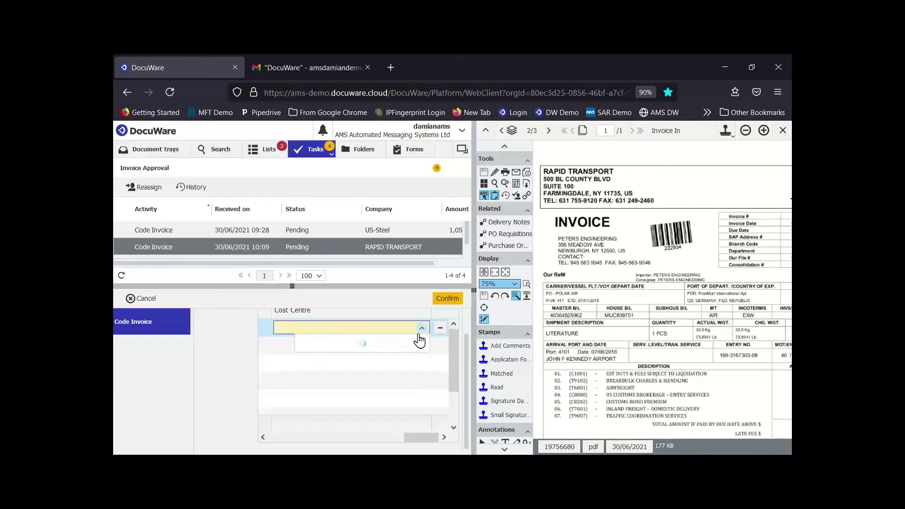
click(361, 355)
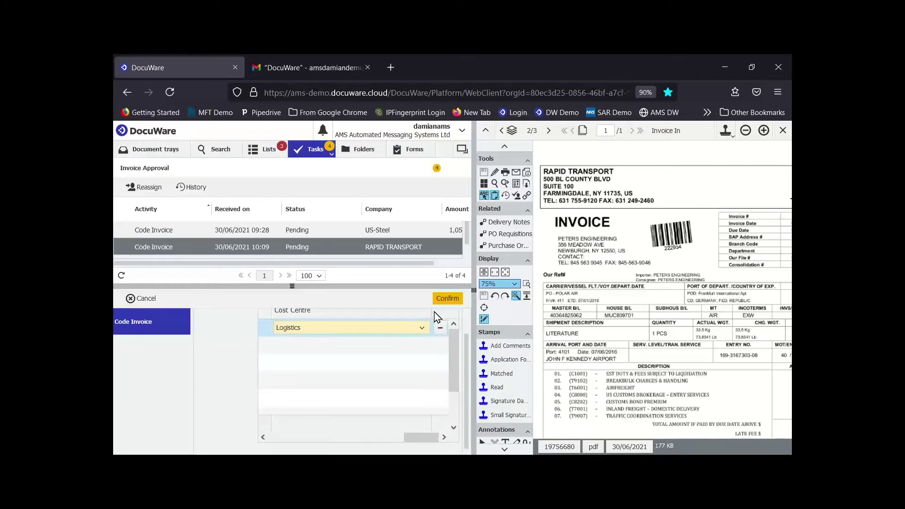
click(439, 301)
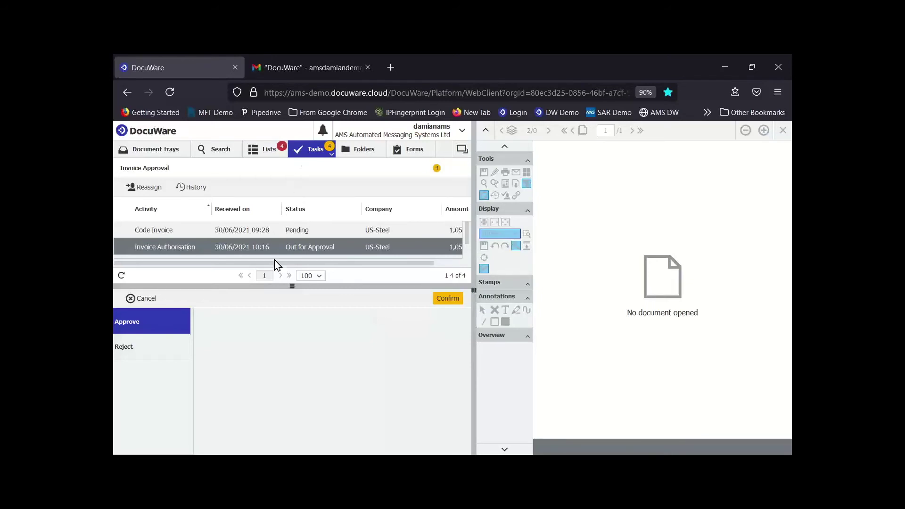
Enlarge the task list to show all four tasks and open the approved 10:16 Pay Invoice task.
drag(294, 286, 297, 318)
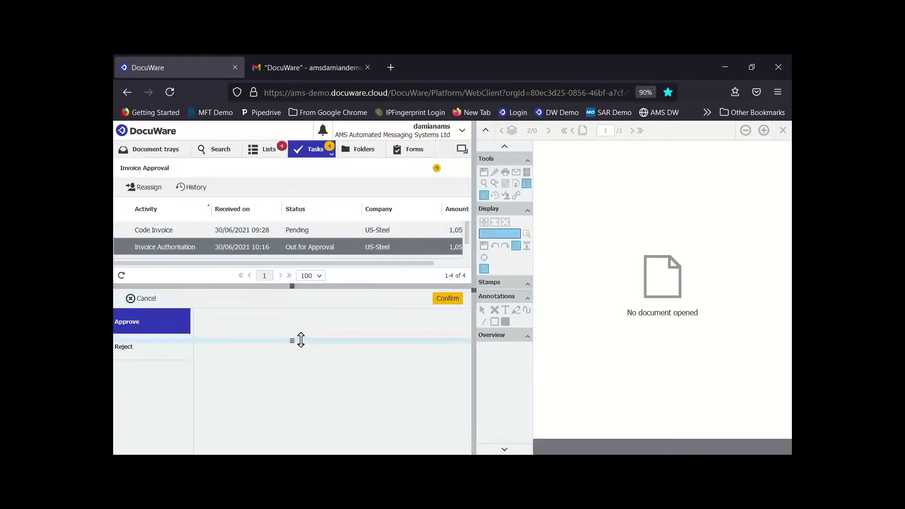
drag(300, 340, 300, 338)
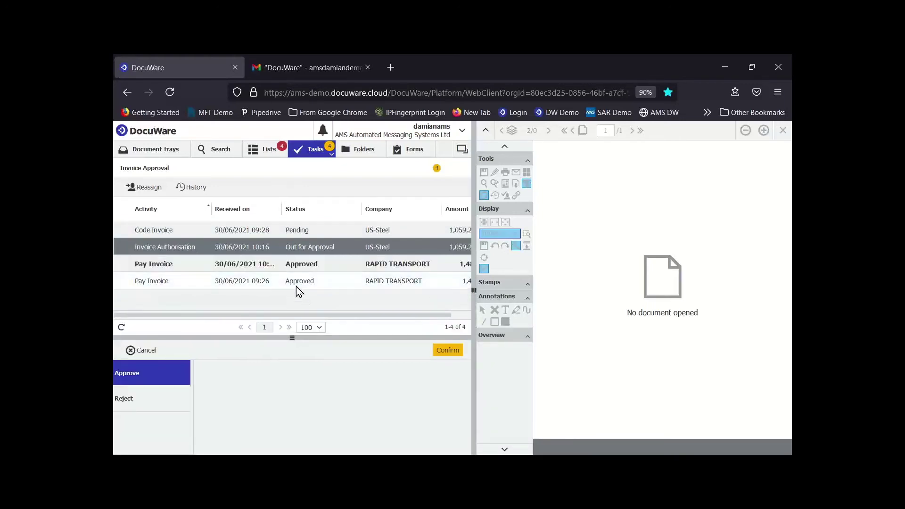
click(198, 266)
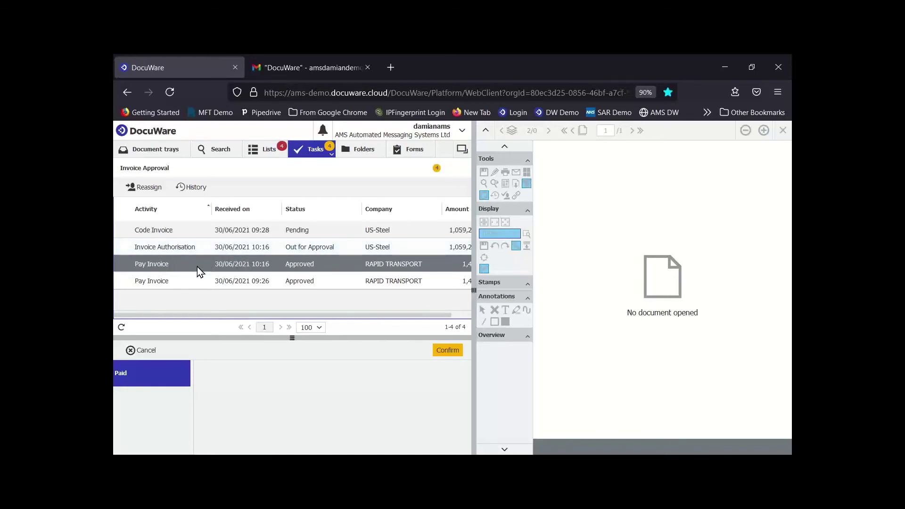
right_click(186, 264)
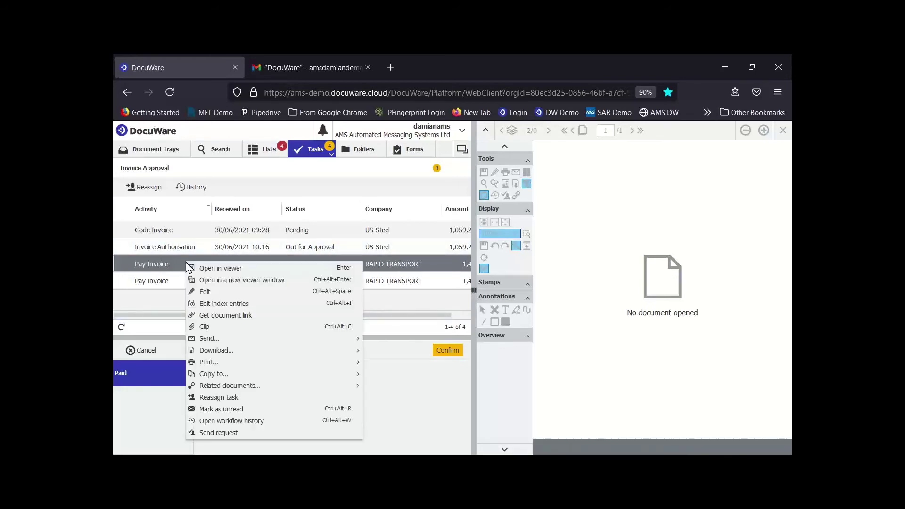
Open the Pay Invoice's related Delivery Notes and Purchase Orders in their own tabs.
mouse_move(239, 391)
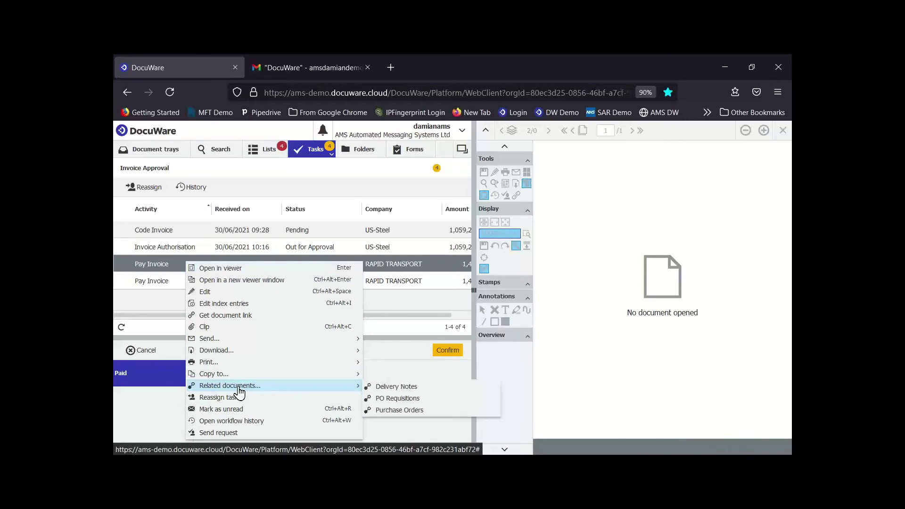
click(430, 388)
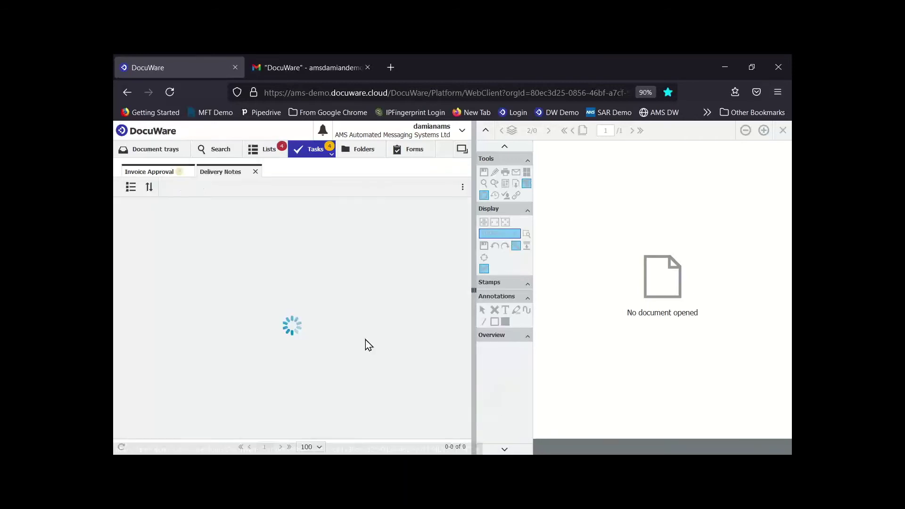
click(154, 174)
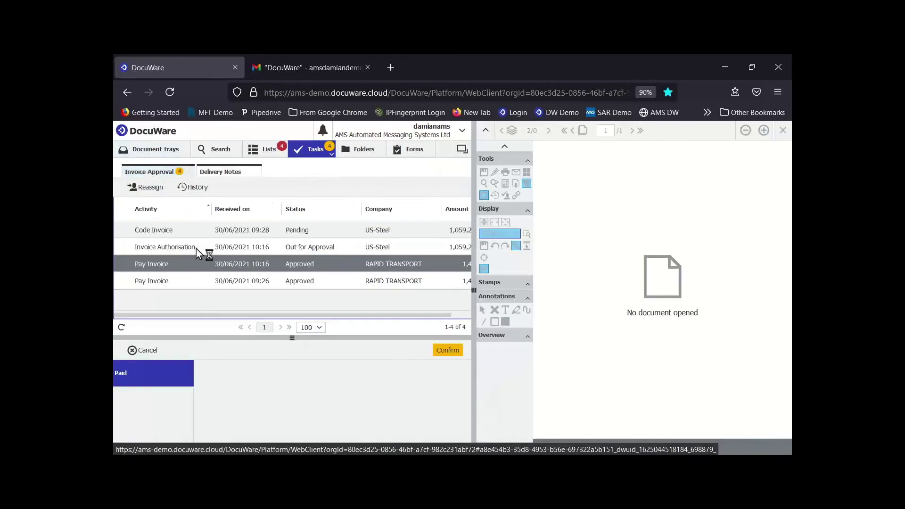
right_click(202, 264)
mouse_move(262, 391)
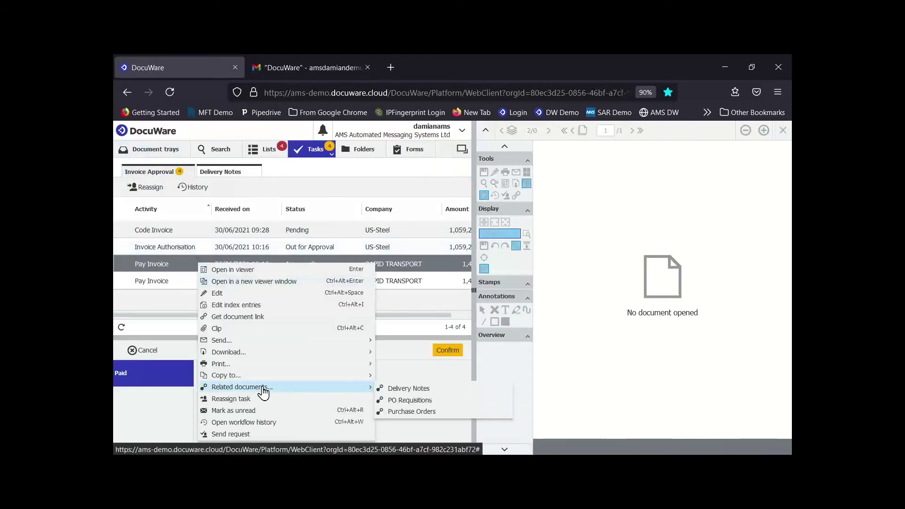
click(424, 417)
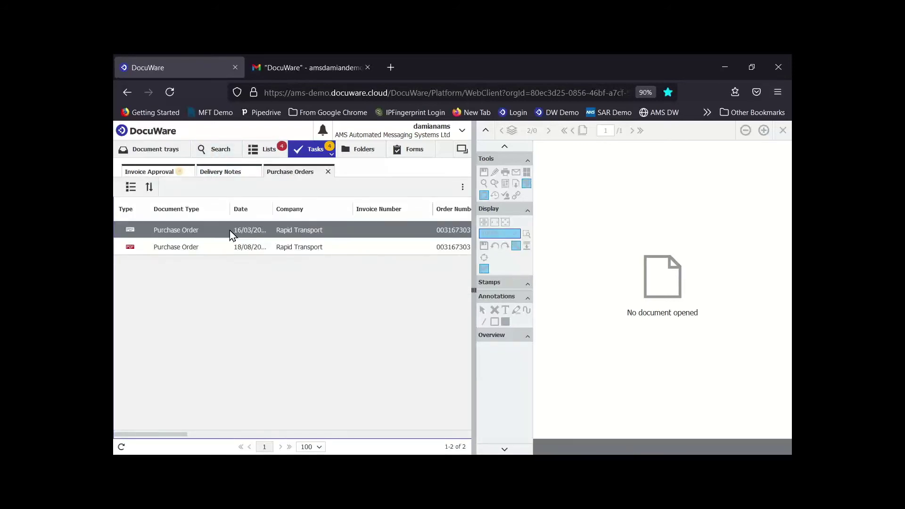
scroll(760, 291, down, 2)
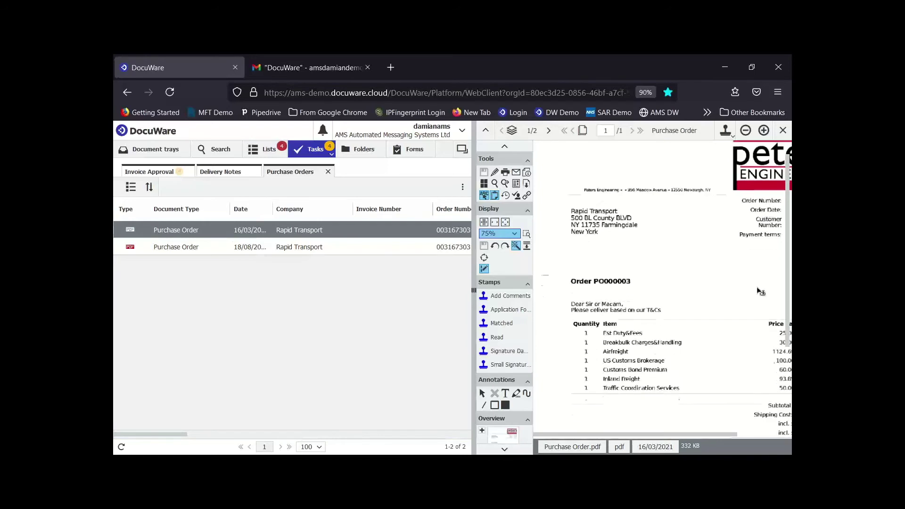
drag(680, 436, 744, 439)
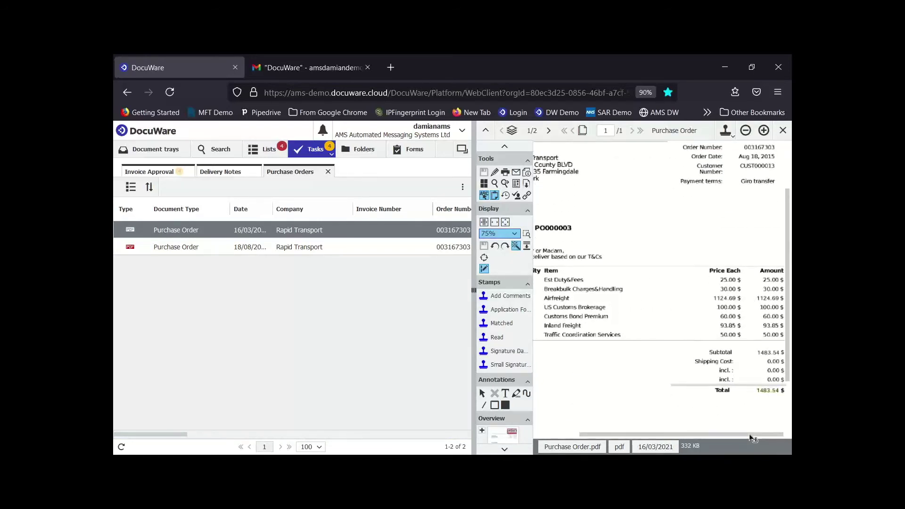
Compare the Rapid Transport delivery note against the Pay Invoice document, then clear the task selection.
click(215, 173)
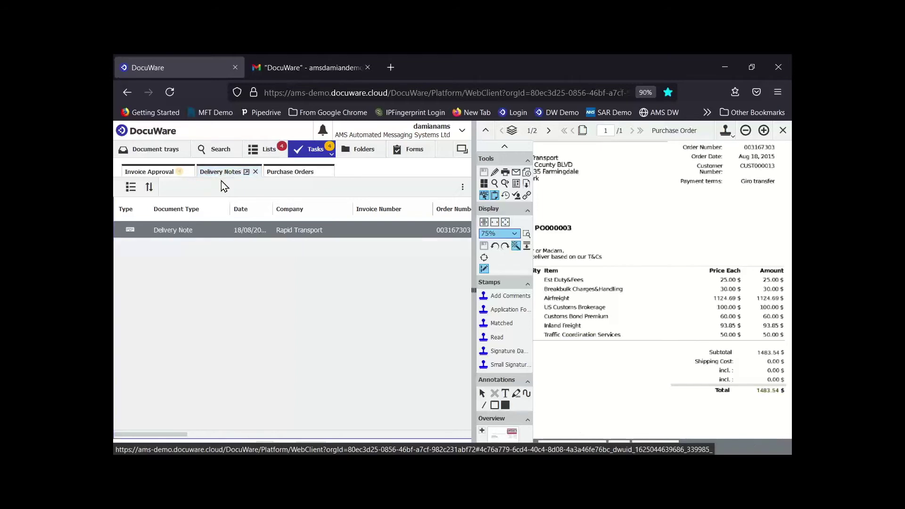
click(248, 230)
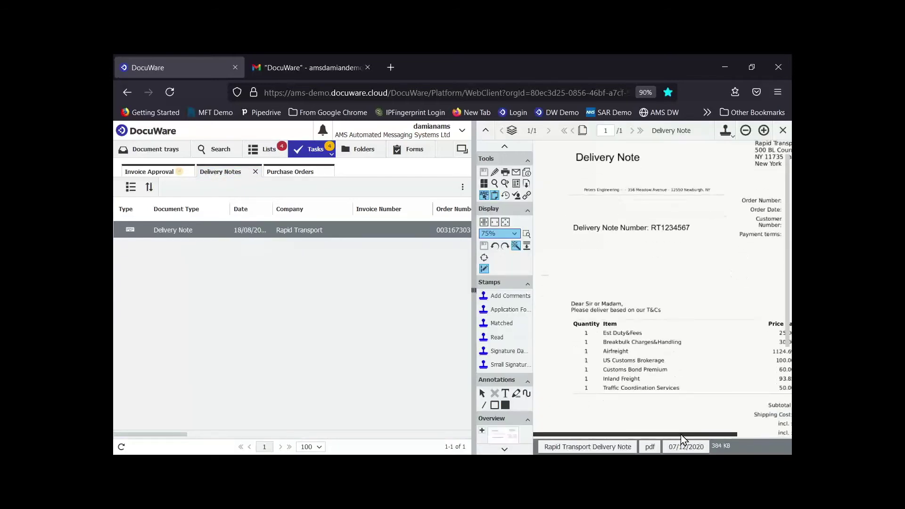
scroll(711, 436, down, 2)
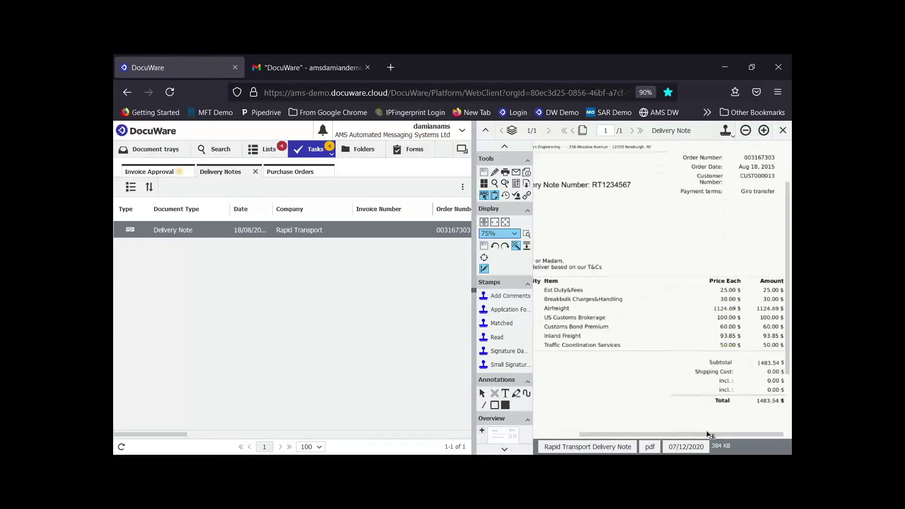
click(152, 172)
click(219, 263)
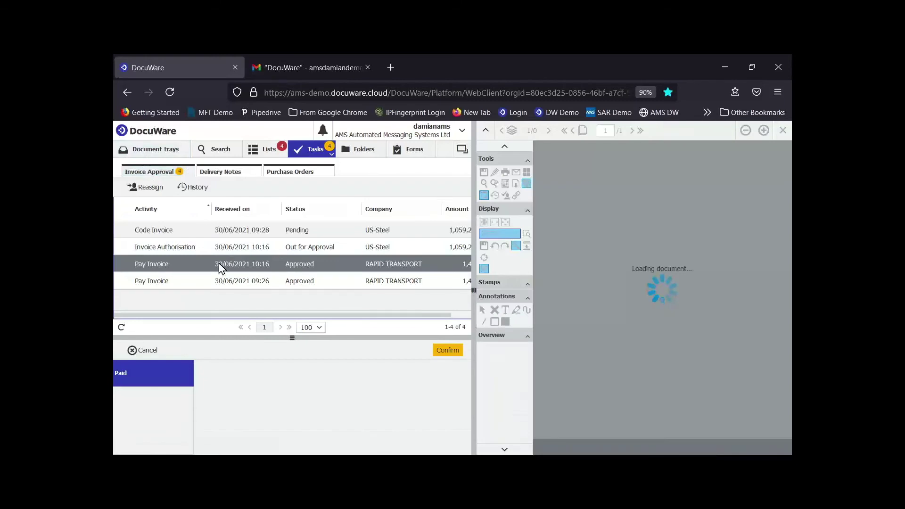
scroll(641, 425, down, 3)
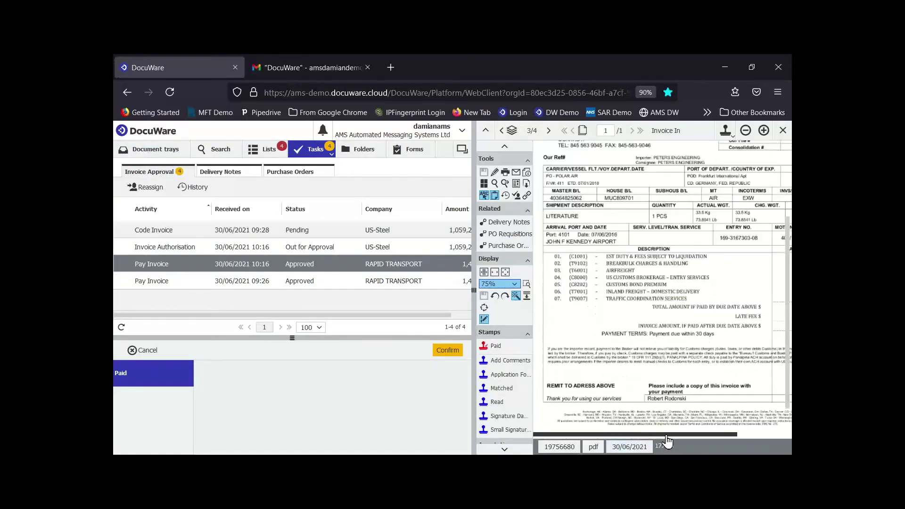
drag(642, 436, 723, 438)
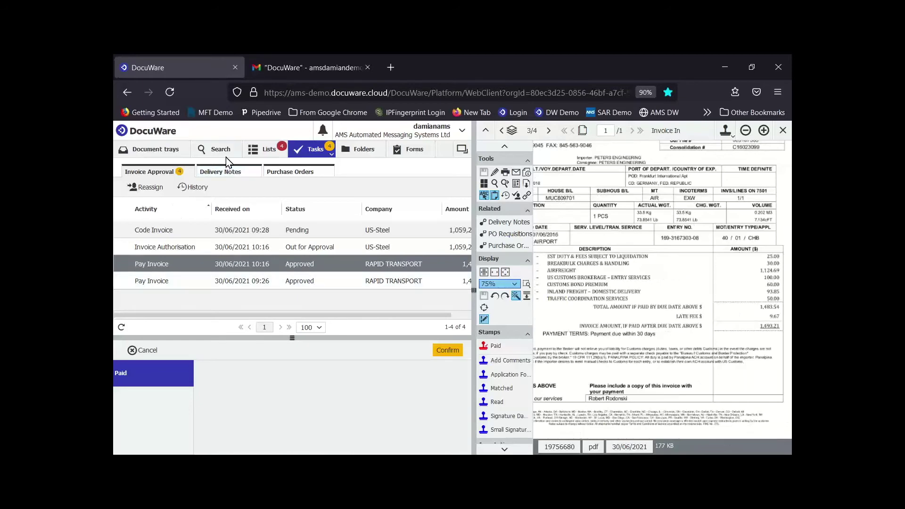
click(323, 156)
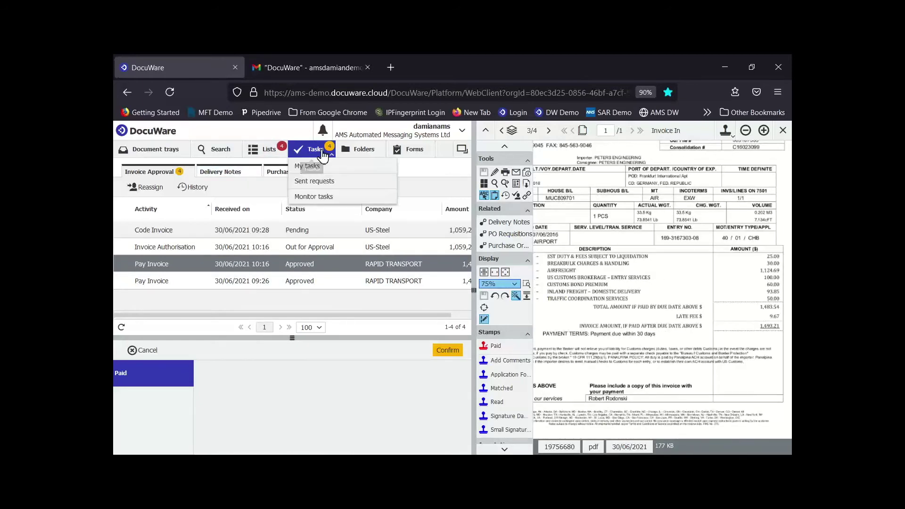
click(323, 304)
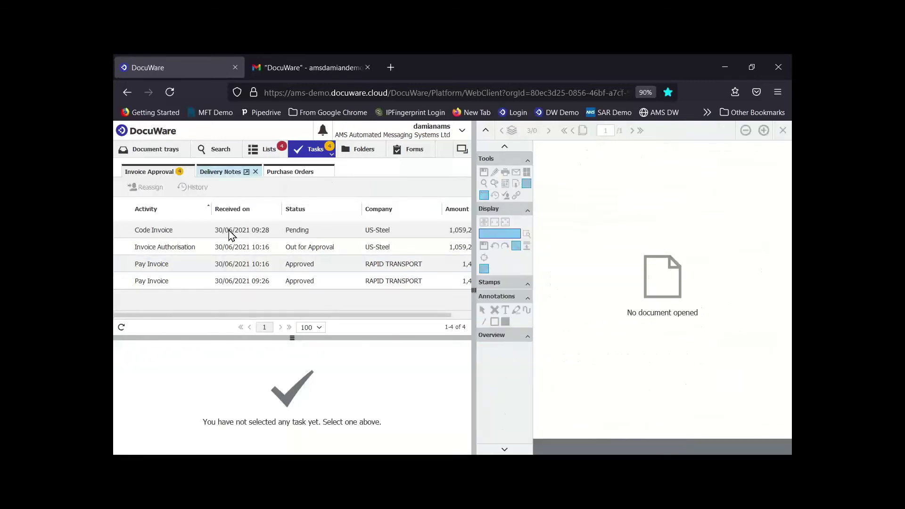
Close the Delivery Notes and Purchase Orders tabs and select the US-Steel Invoice Authorisation task.
click(256, 171)
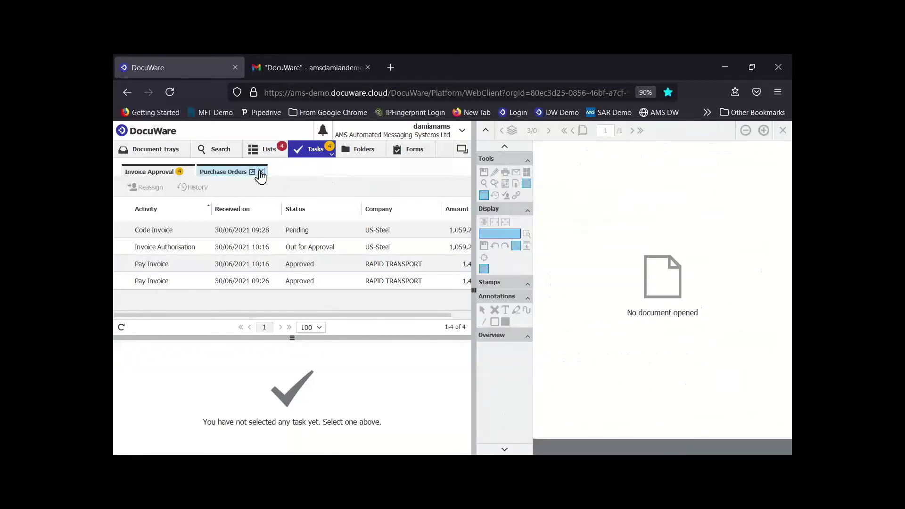
click(261, 172)
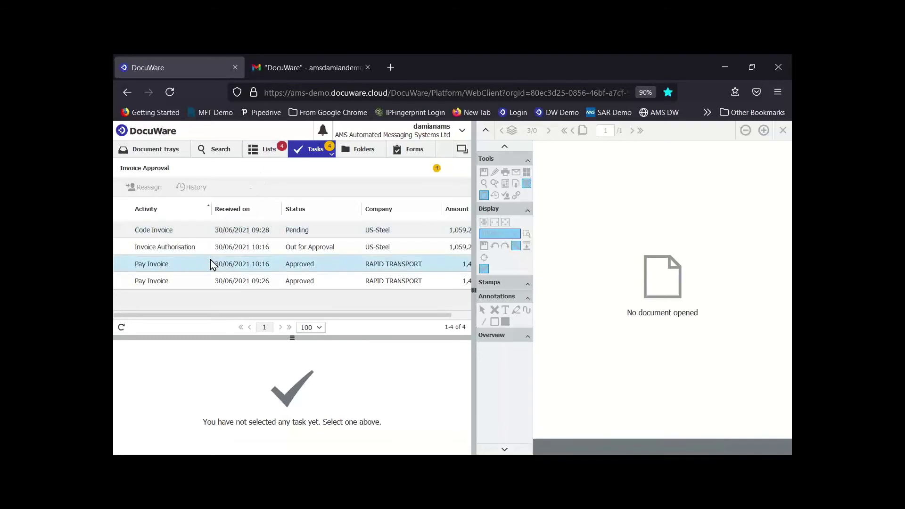
click(202, 243)
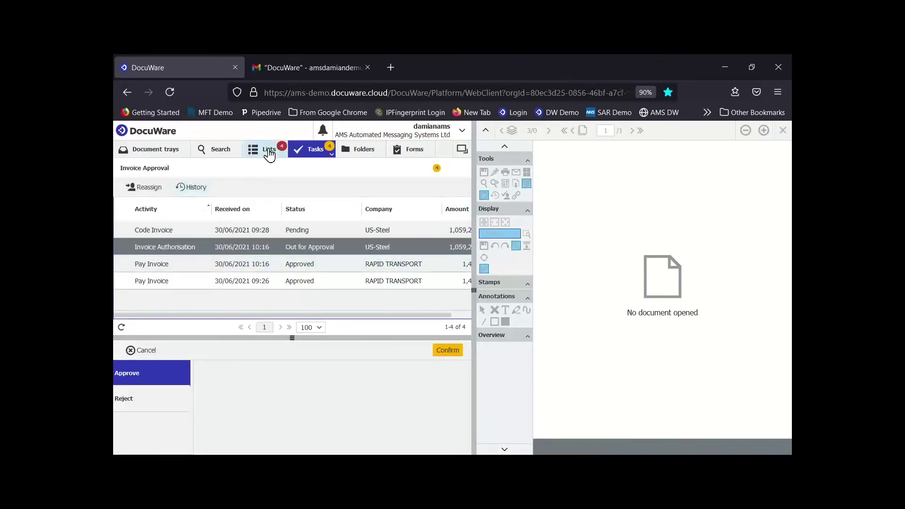
Check the Invoices Out for Approval and Approved Invoices lists, then open the US-Steel Code Invoice task.
click(269, 150)
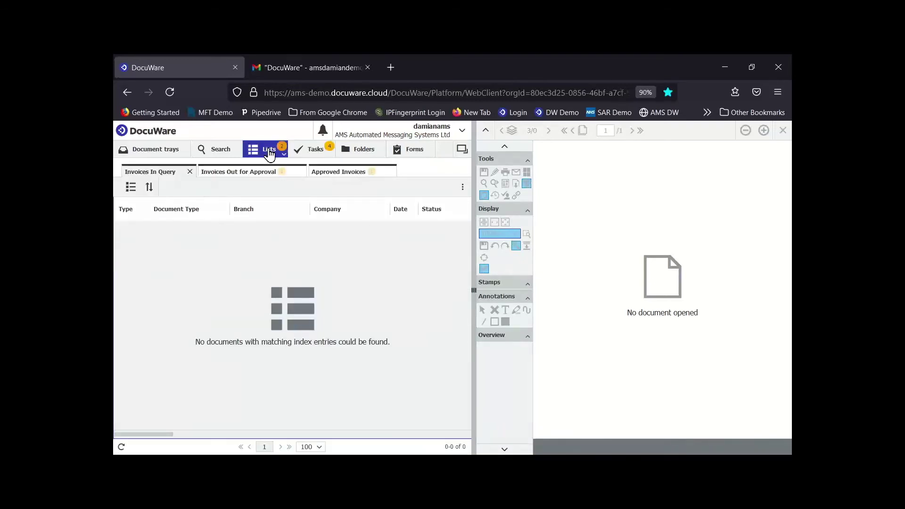
click(246, 174)
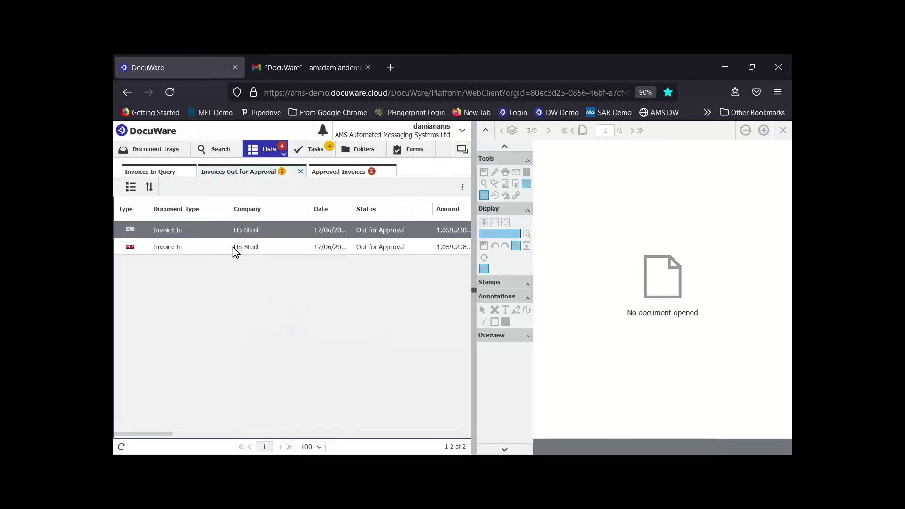
click(315, 173)
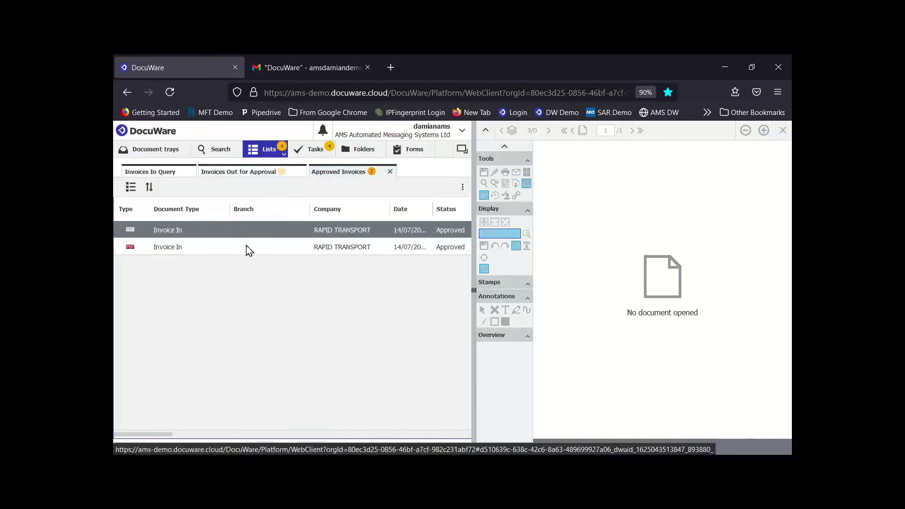
click(306, 152)
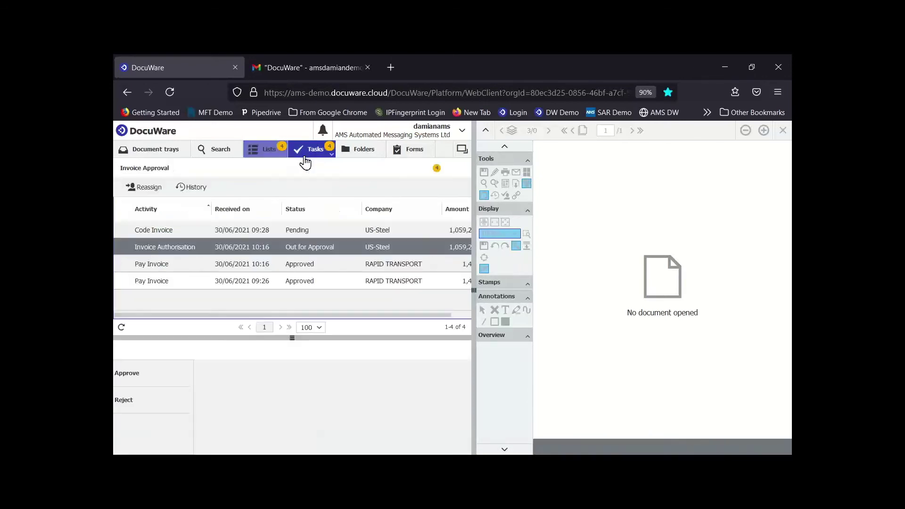
click(221, 230)
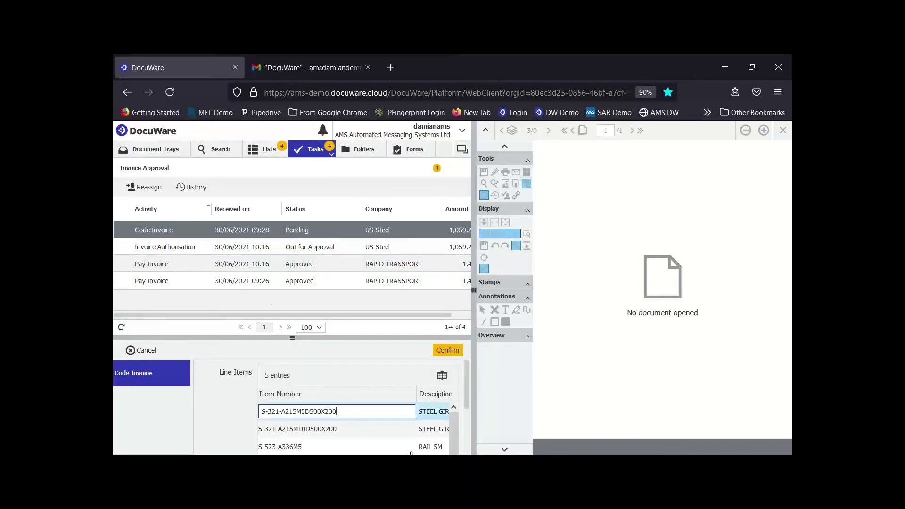
Switch to the mirrored mobile approval app to approve the US-Steel Invoice Authorisation.
key(alt+Tab)
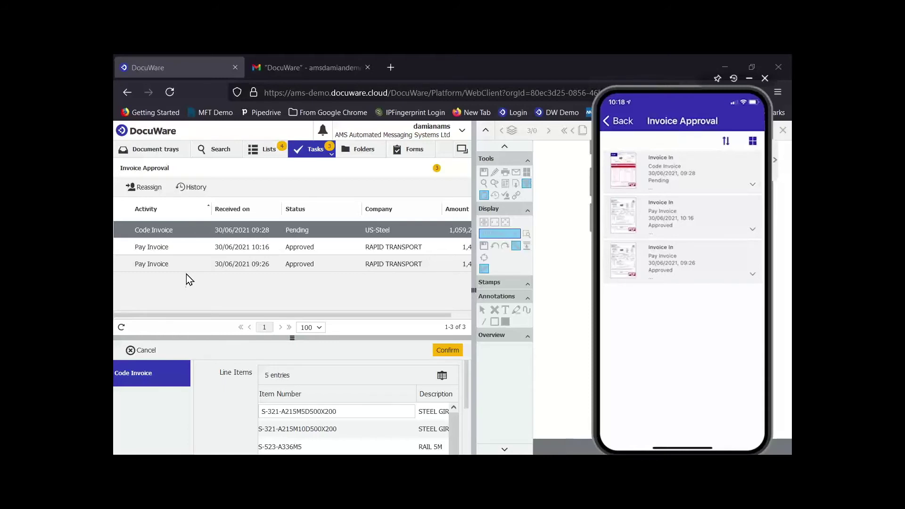
In the Monitor tasks view, load the US-Steel invoice for the Approve Over £5K task.
click(321, 156)
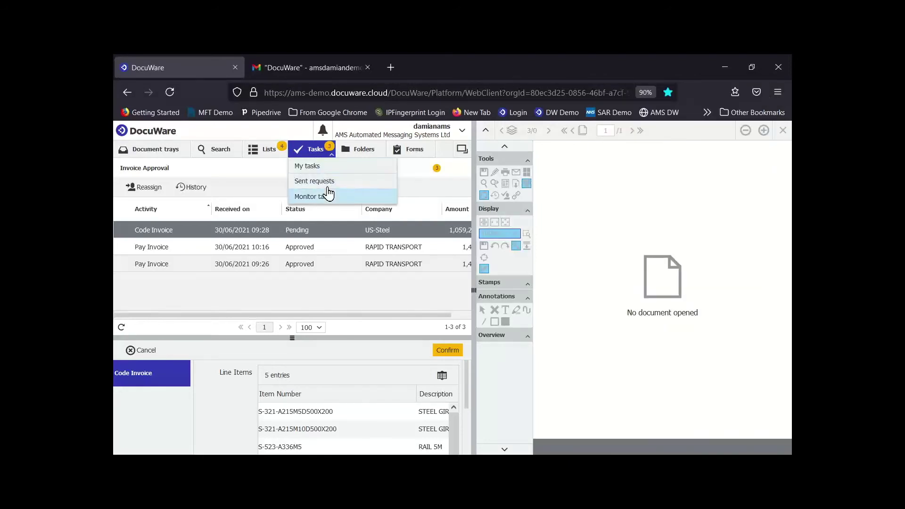
click(344, 198)
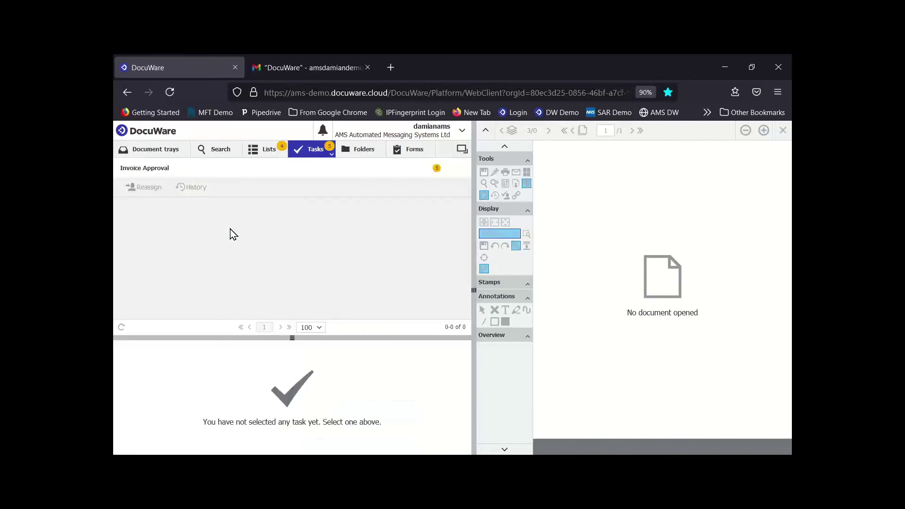
click(202, 234)
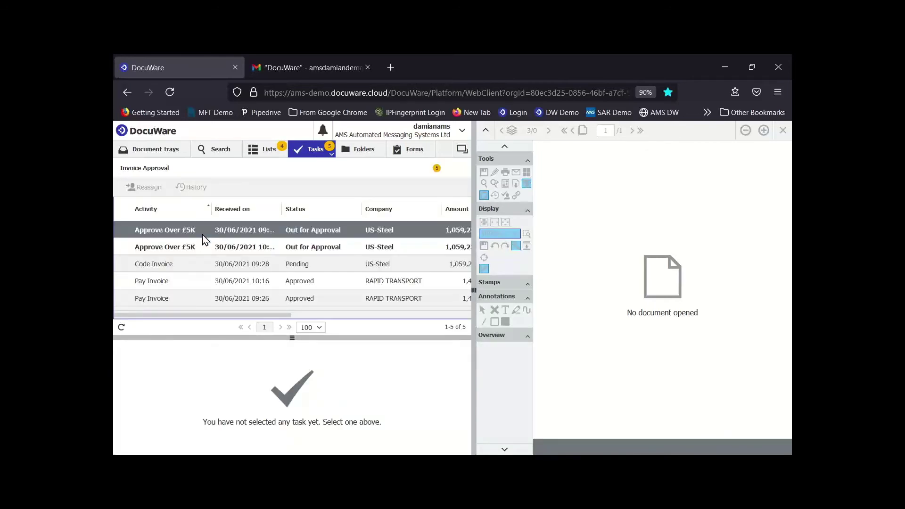
mouse_move(226, 316)
mouse_down()
mouse_move(317, 318)
mouse_move(225, 319)
mouse_up()
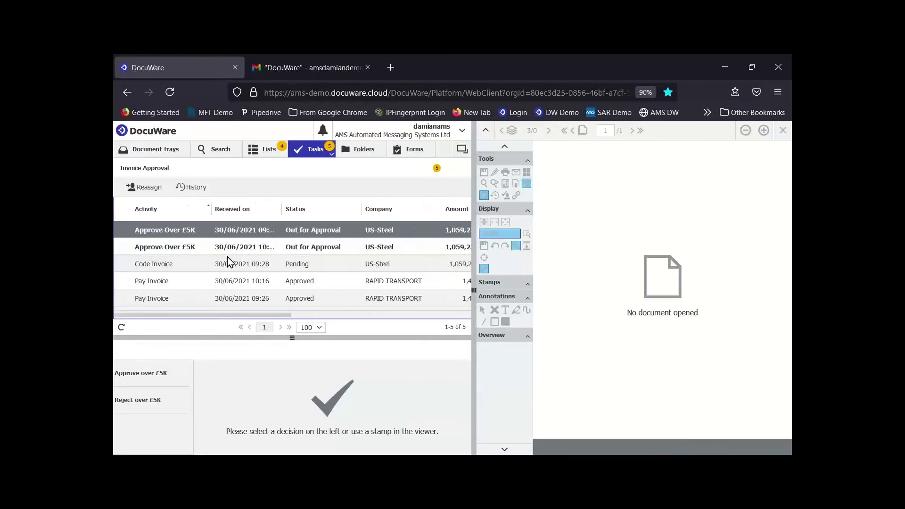
click(205, 234)
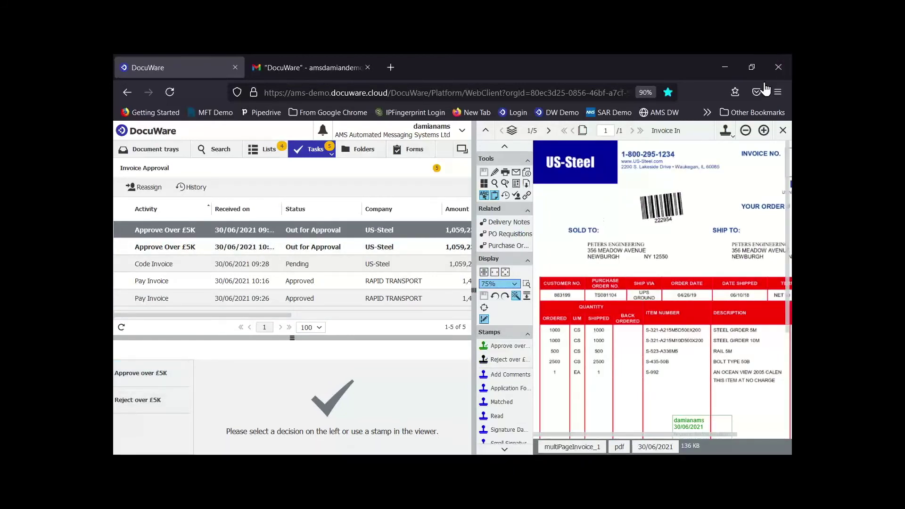
Place the 'Approve over £5K' stamp on the invoice and go back to My tasks.
click(726, 131)
click(734, 148)
click(575, 195)
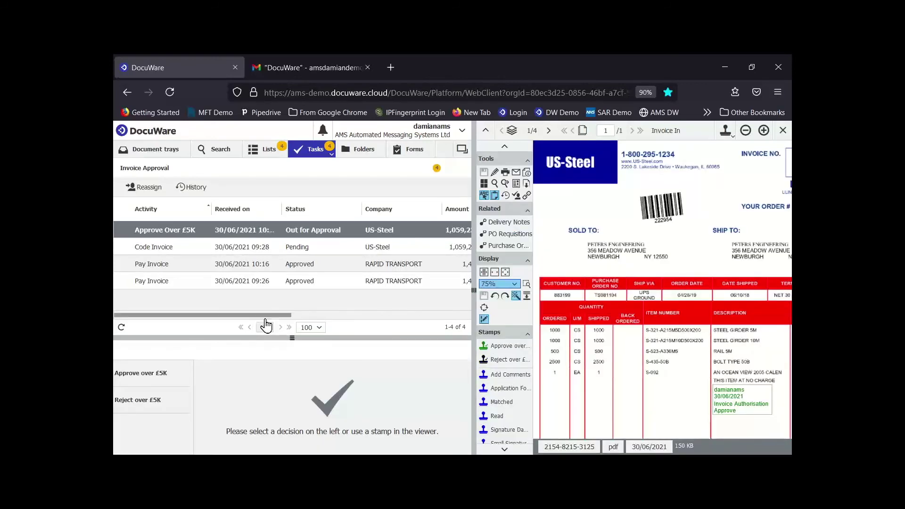
drag(269, 319, 373, 316)
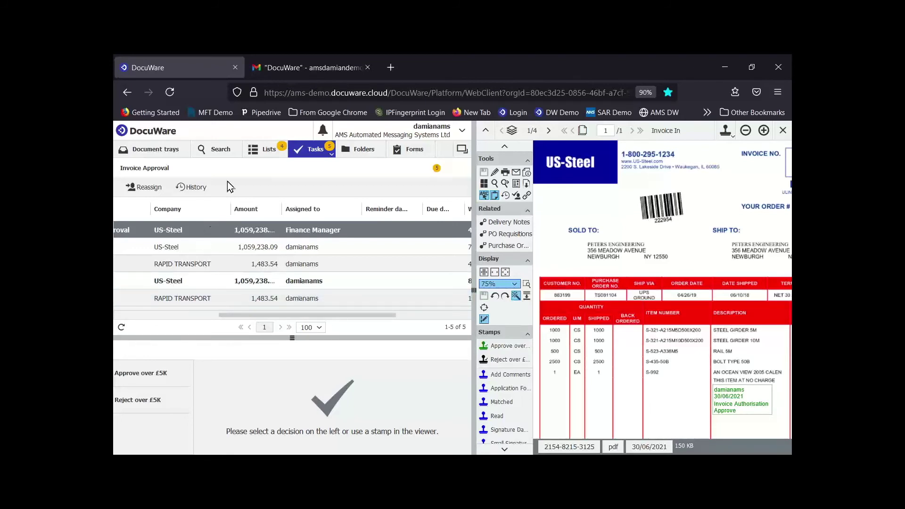
click(319, 152)
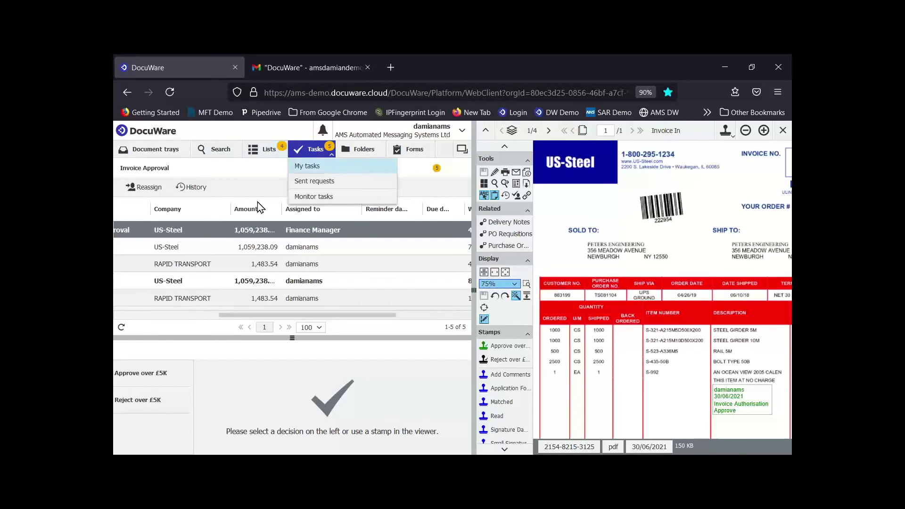
click(312, 166)
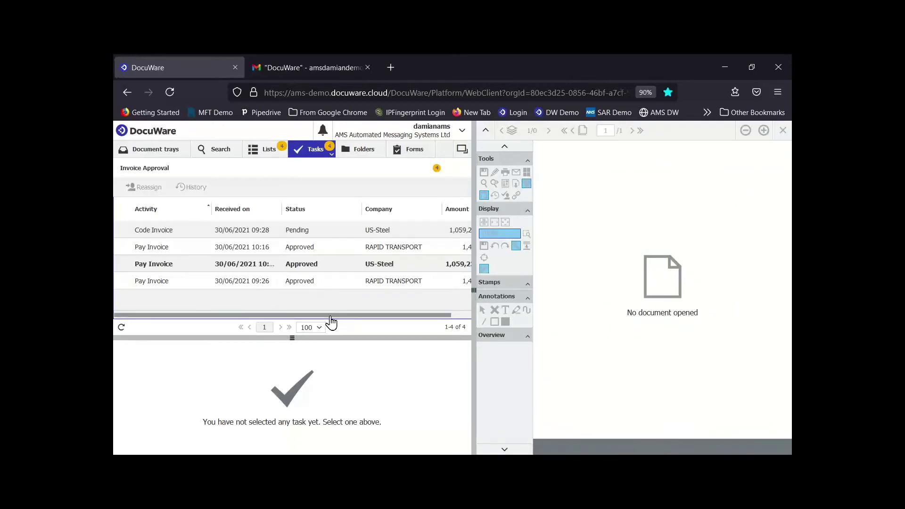
Mark the two RAPID TRANSPORT and one US-Steel Pay Invoice tasks as Paid.
click(161, 246)
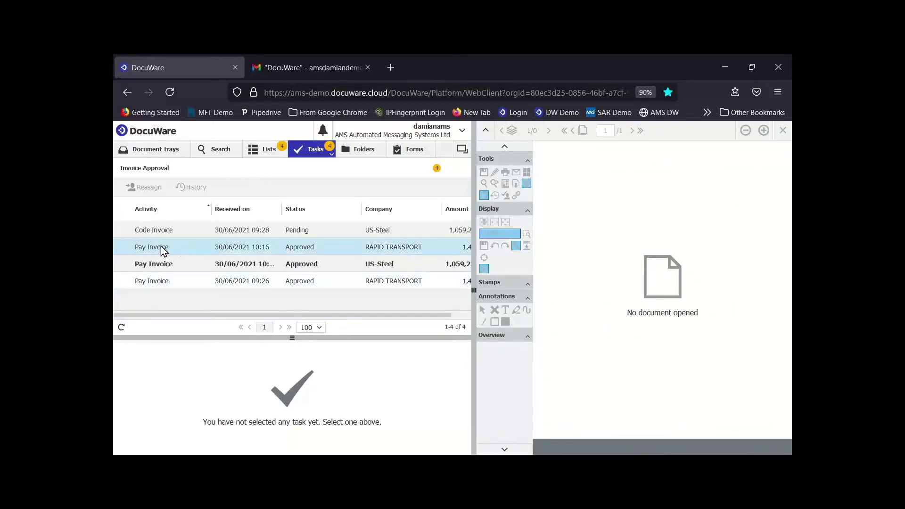
click(185, 262)
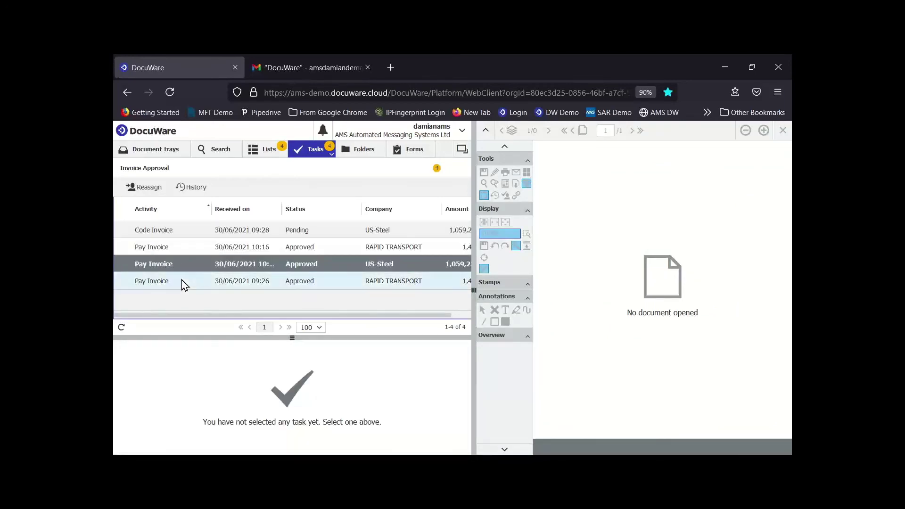
click(180, 281)
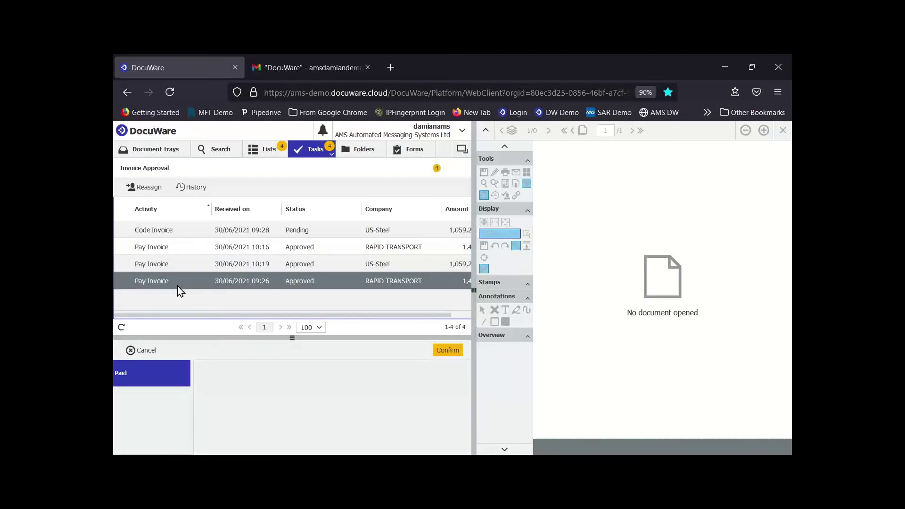
click(165, 251)
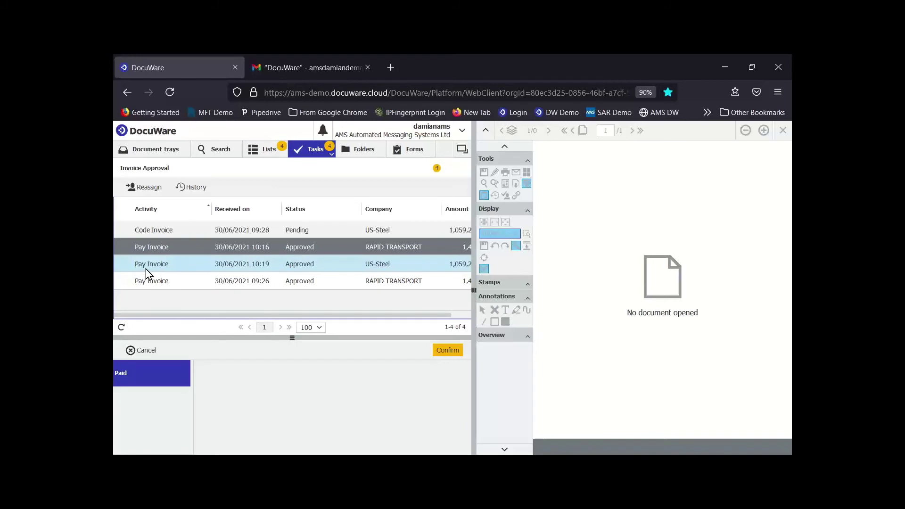
shift+click(183, 281)
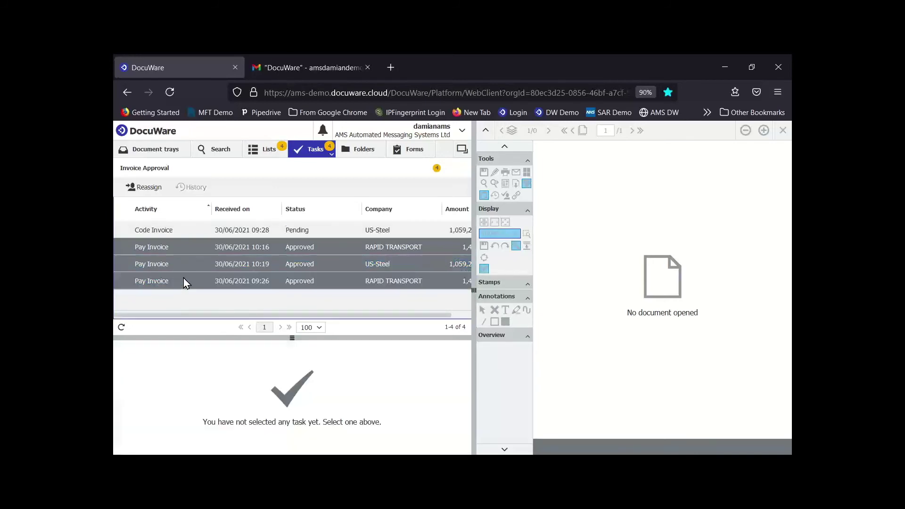
click(447, 353)
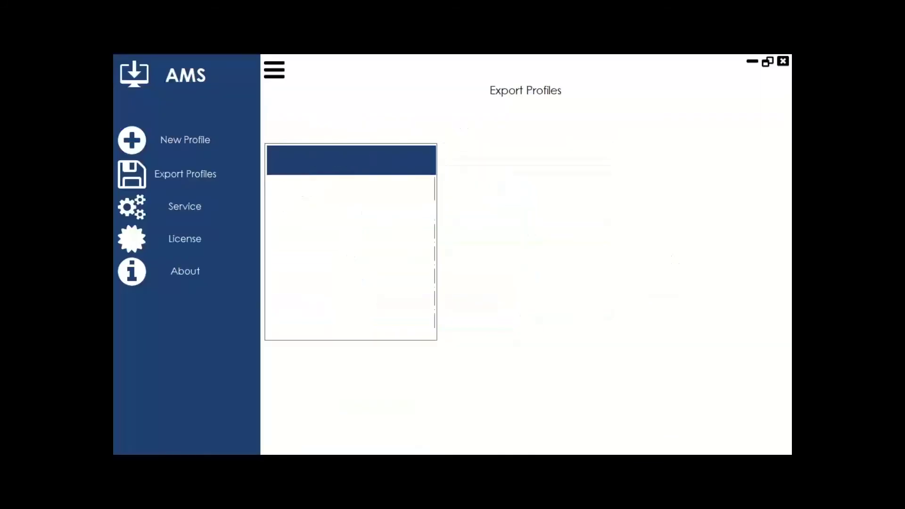
Run the saved XLSX export profile to produce InvoiceData(1).xlsx.
click(188, 147)
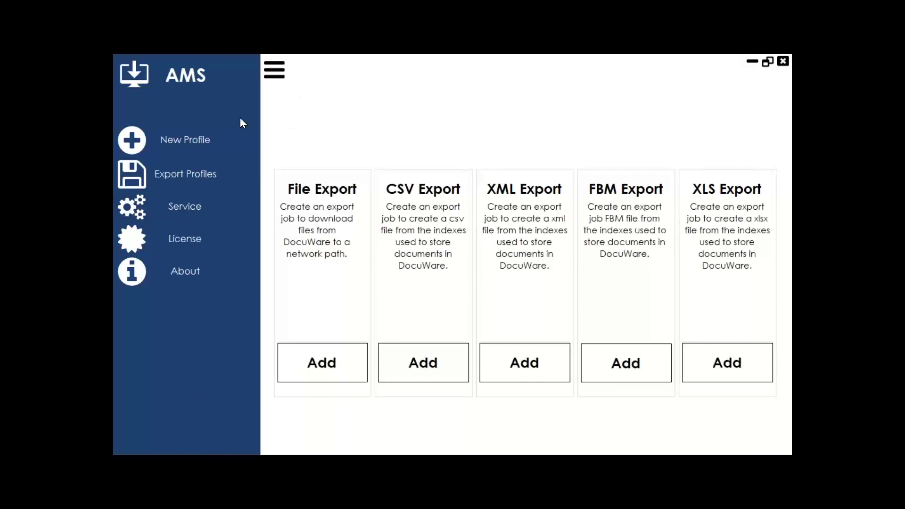
click(183, 175)
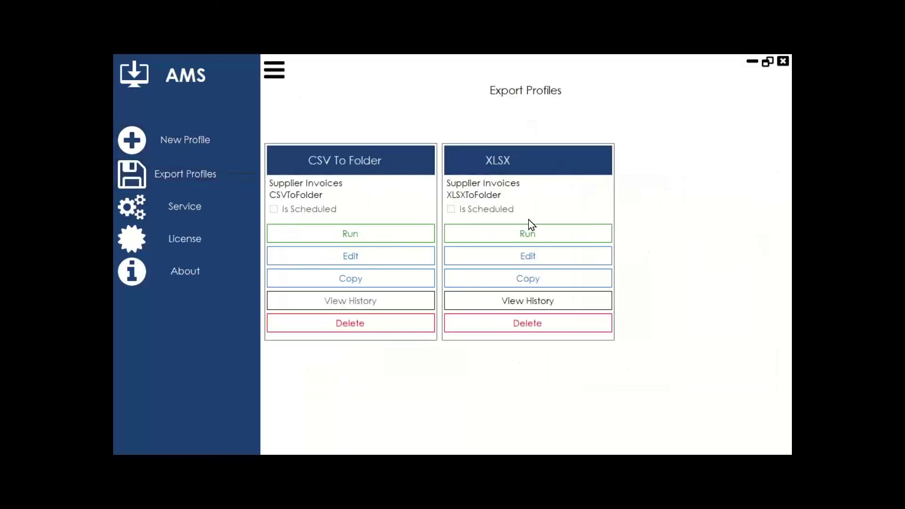
click(514, 234)
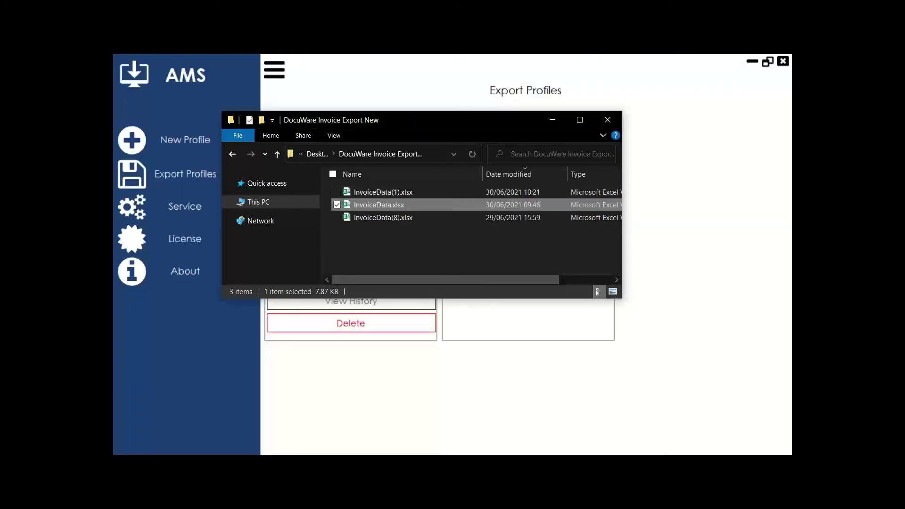
Open InvoiceData(1).xlsx from the DocuWare Invoice Export New folder in Excel.
click(459, 194)
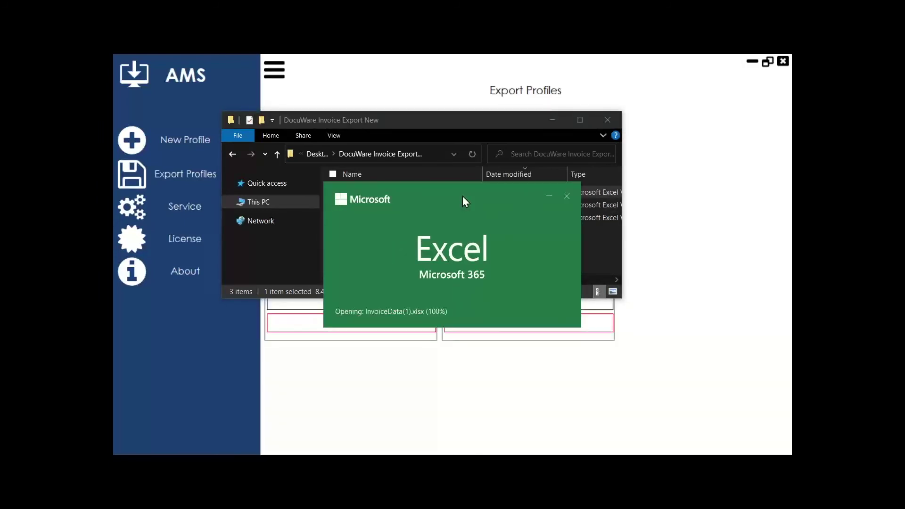
scroll(464, 236, down, 2)
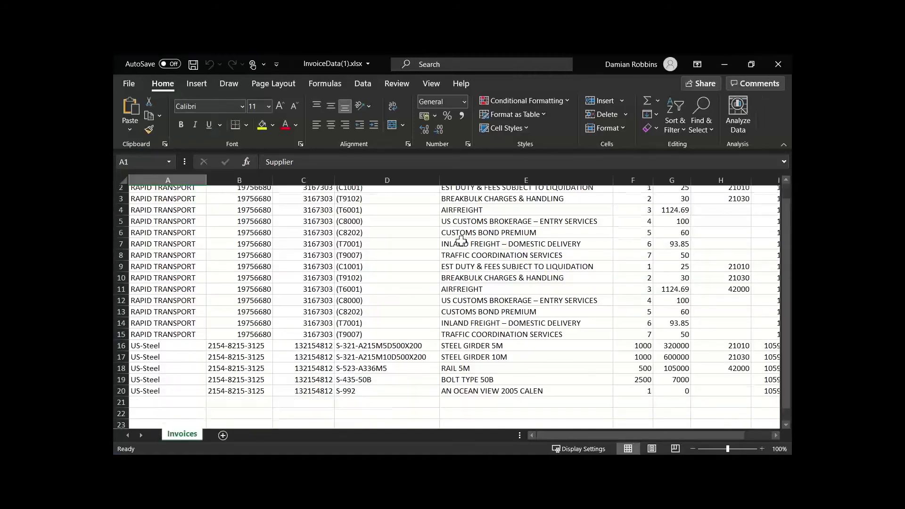
scroll(469, 279, up, 2)
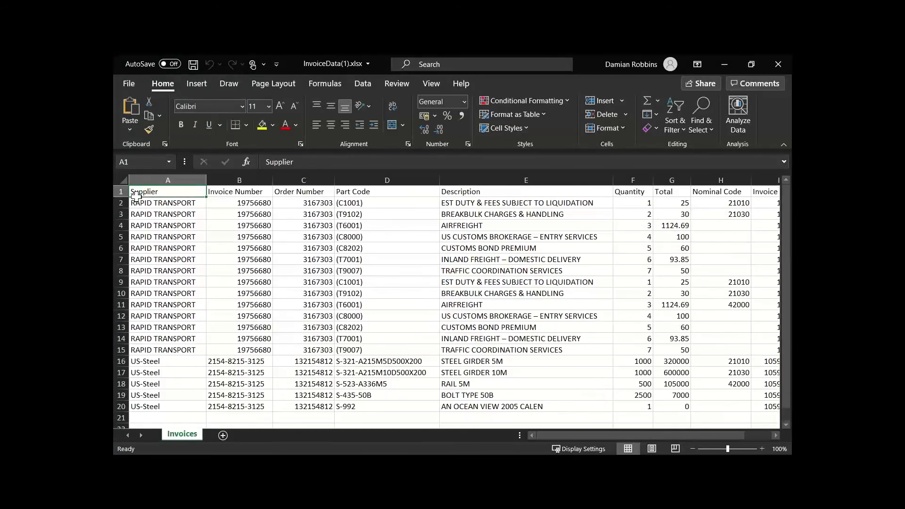
drag(123, 203, 123, 406)
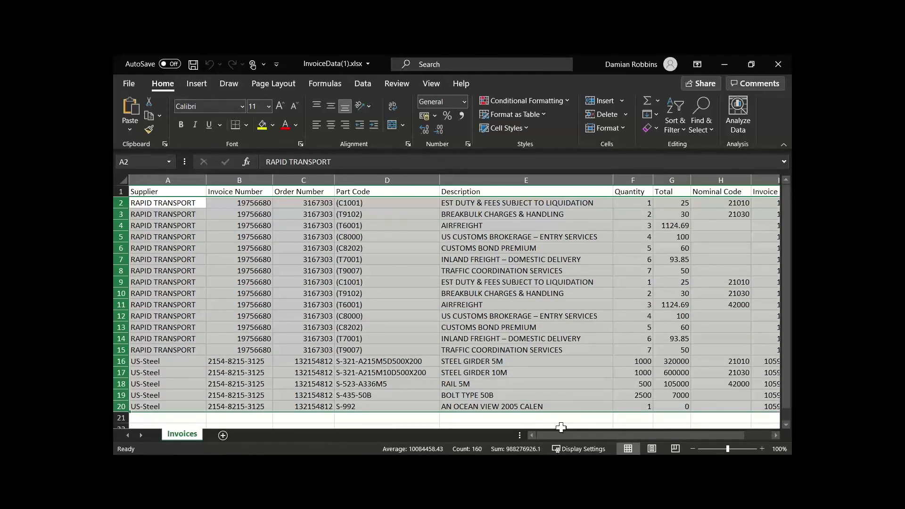
drag(587, 439, 701, 441)
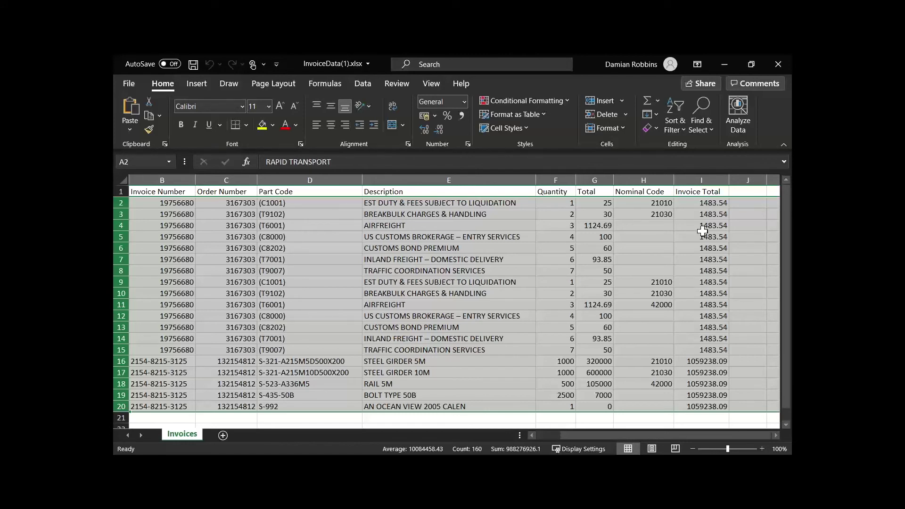
click(639, 194)
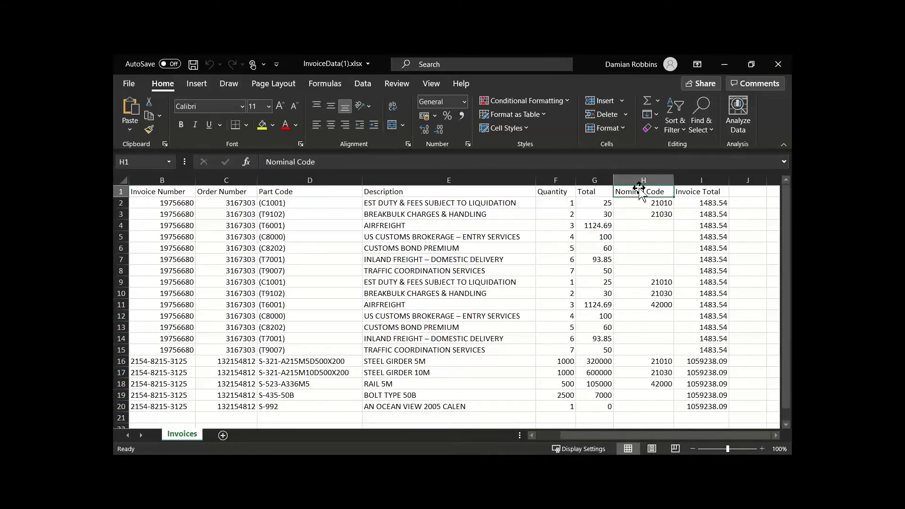
click(275, 191)
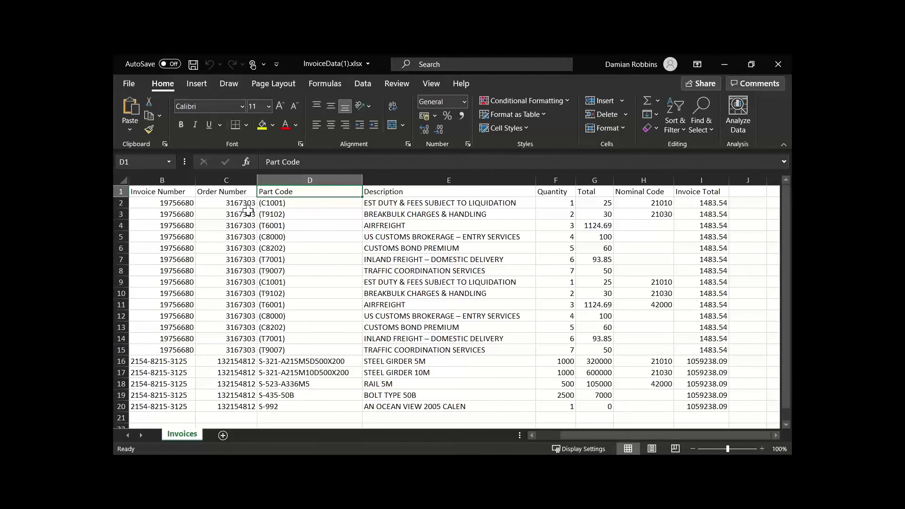
click(289, 203)
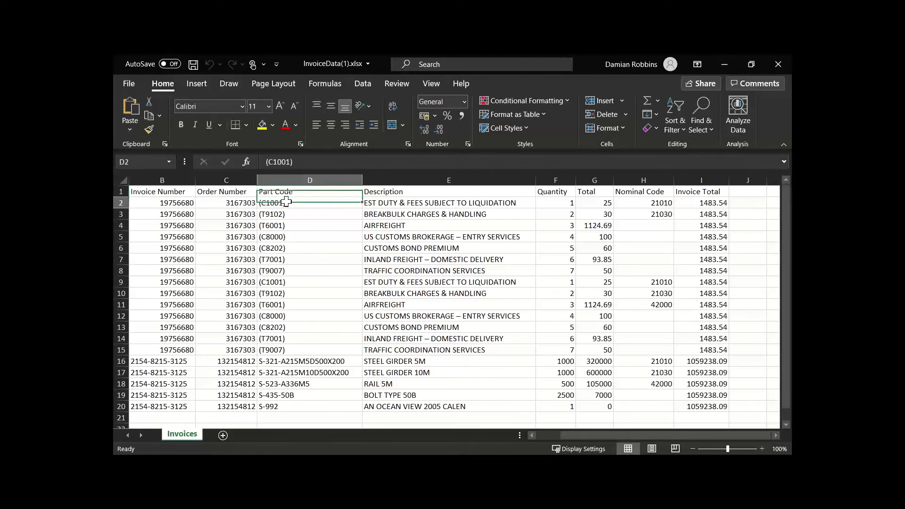
click(396, 207)
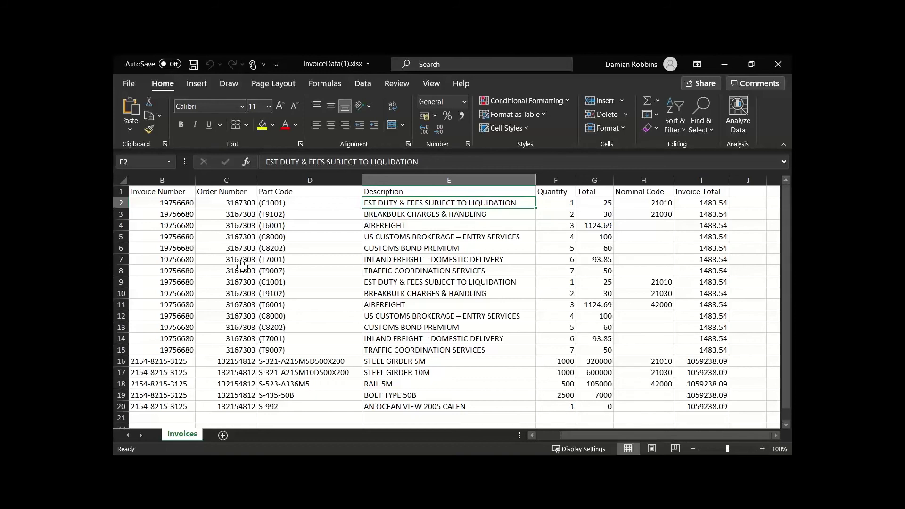
drag(646, 440, 601, 447)
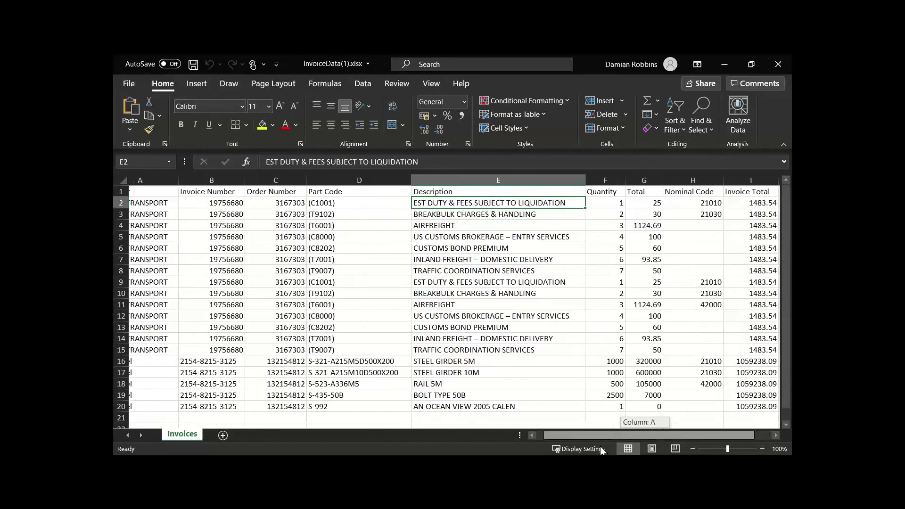
click(176, 204)
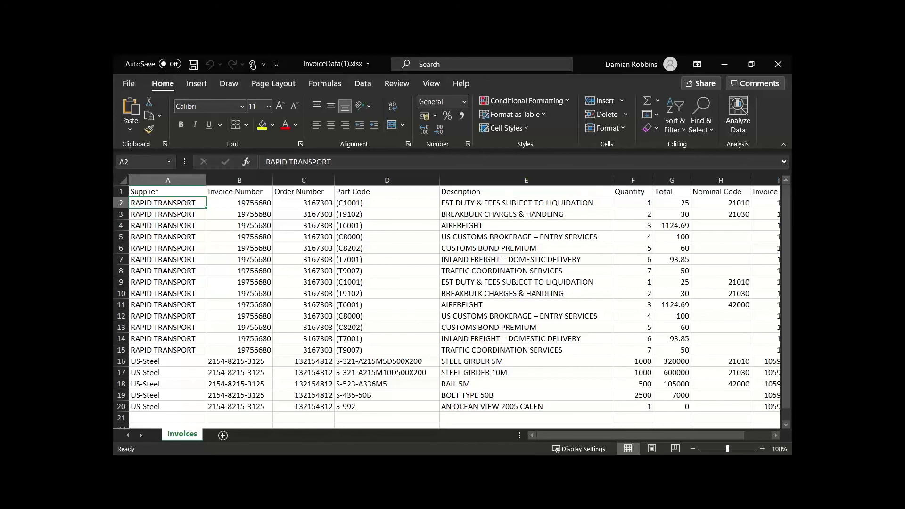
double_click(242, 203)
double_click(242, 203)
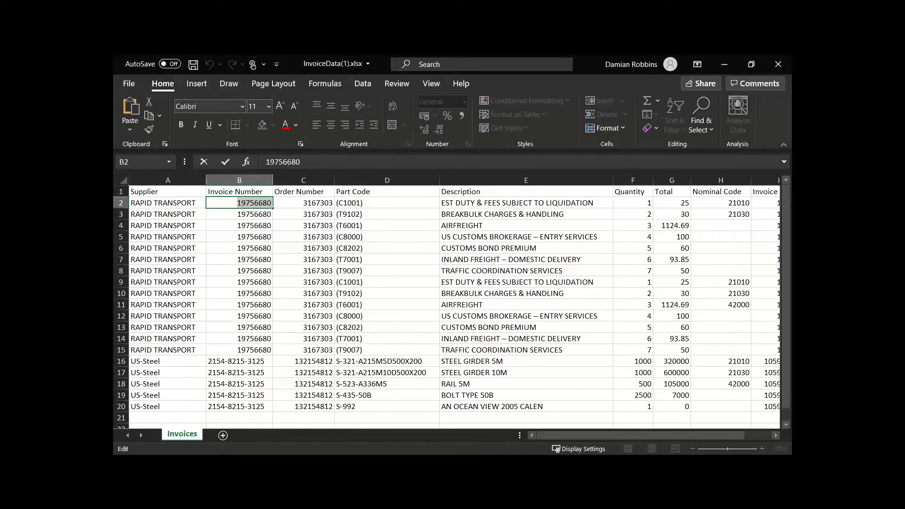